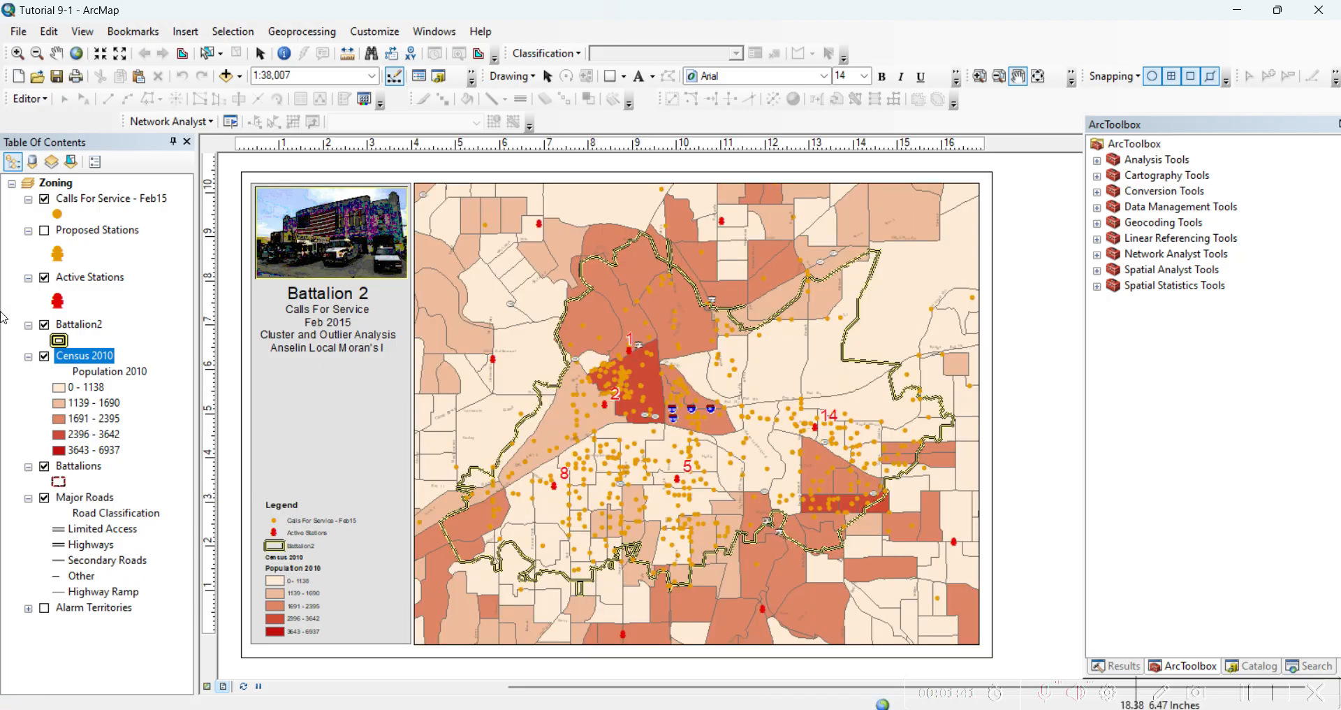
pyautogui.click(91, 325)
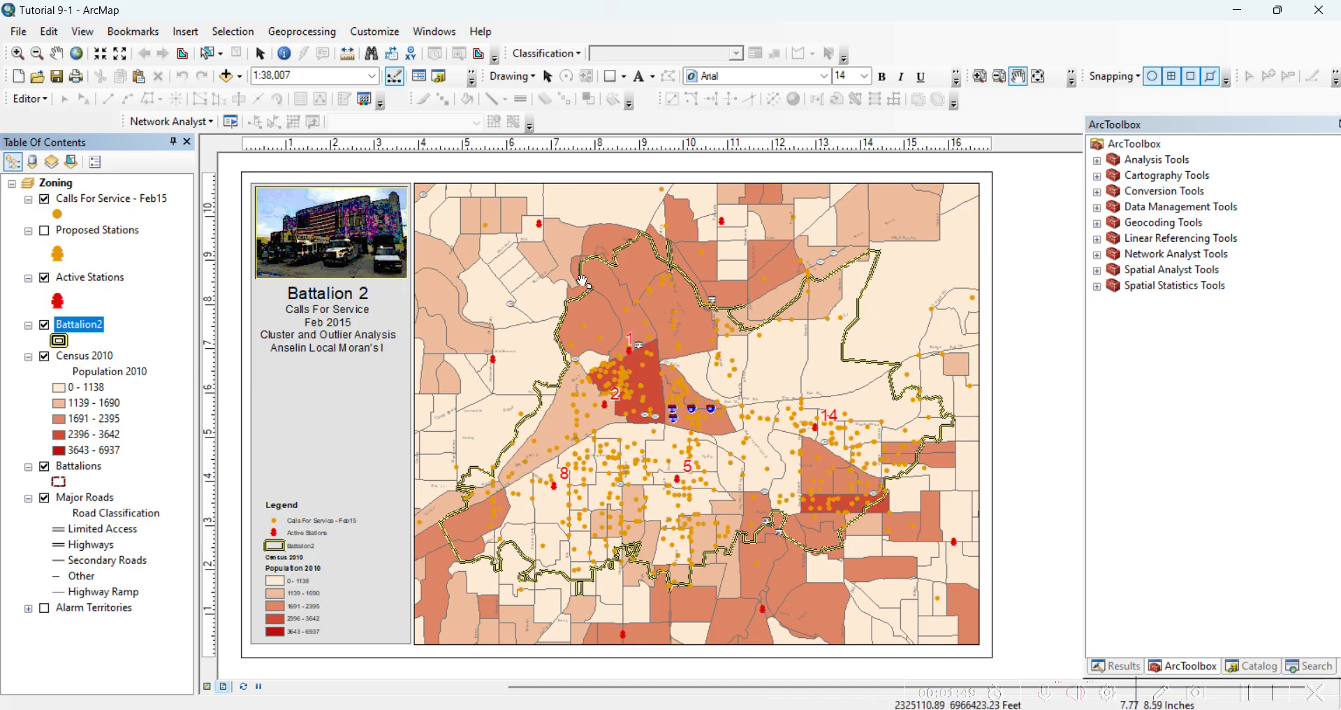
pyautogui.click(112, 450)
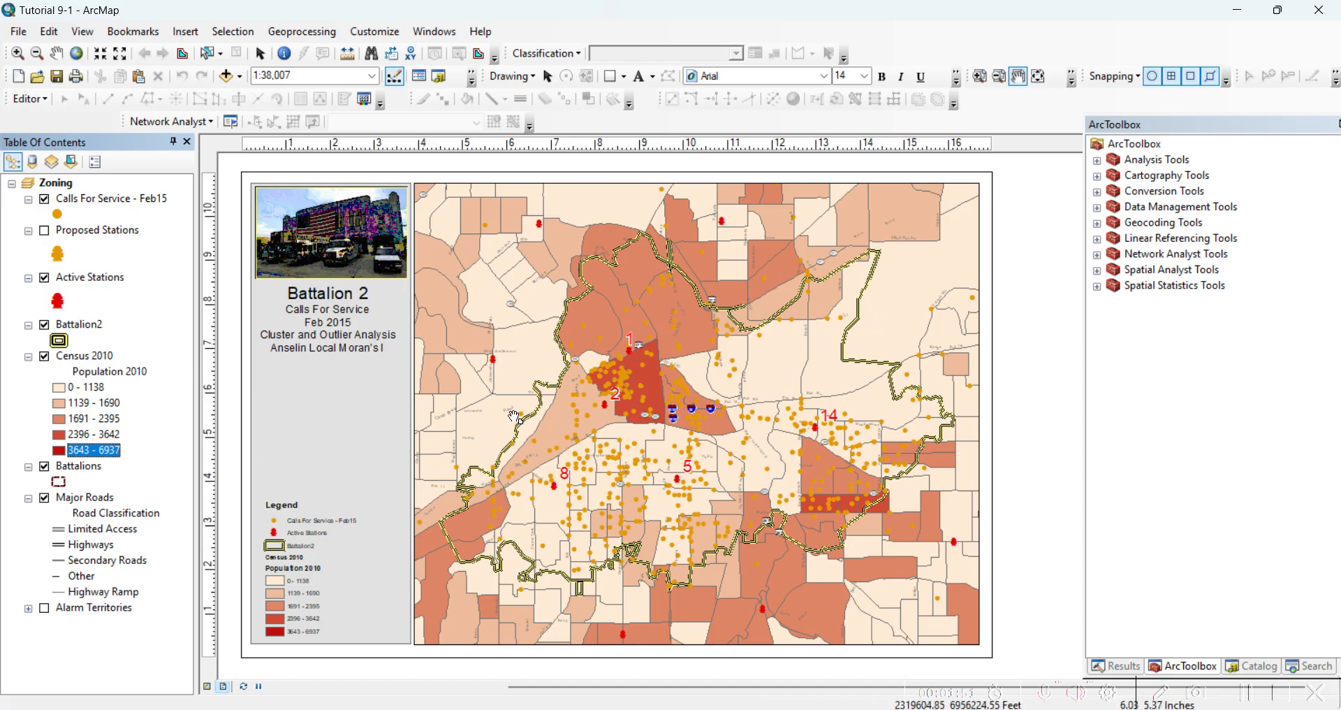
pyautogui.click(76, 279)
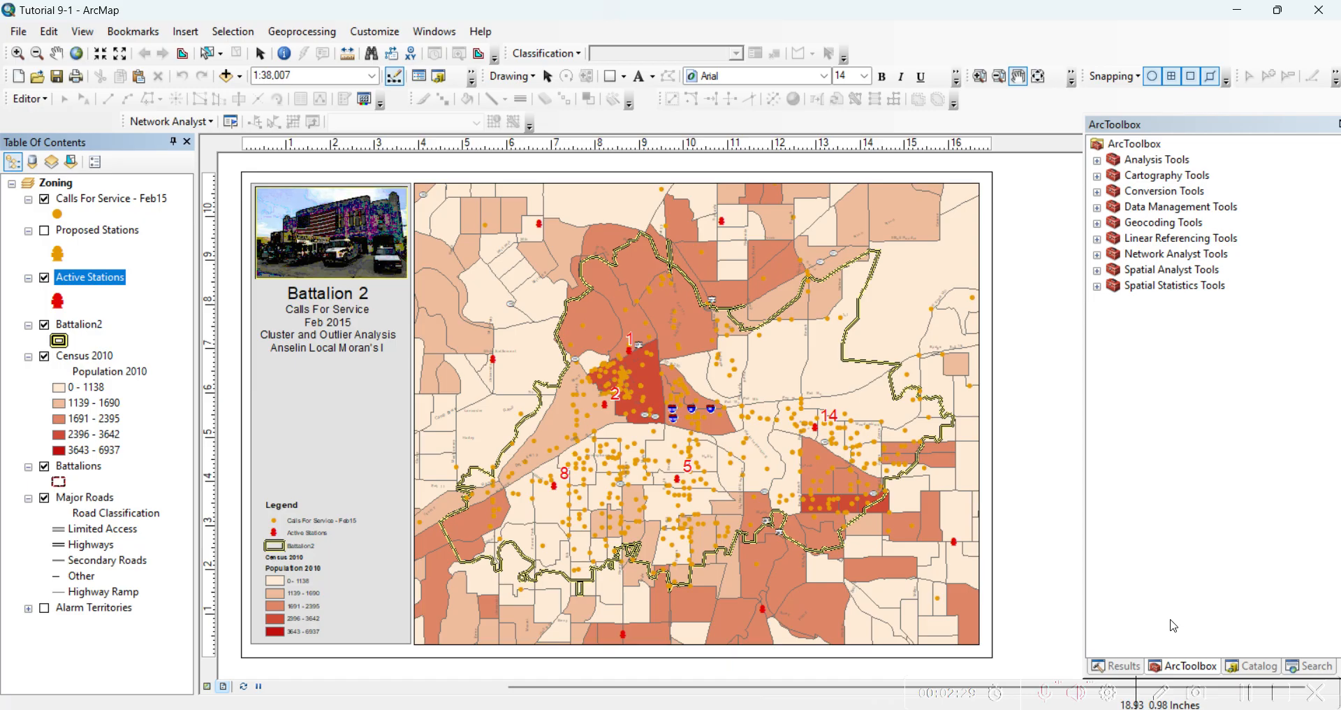
pyautogui.click(1244, 692)
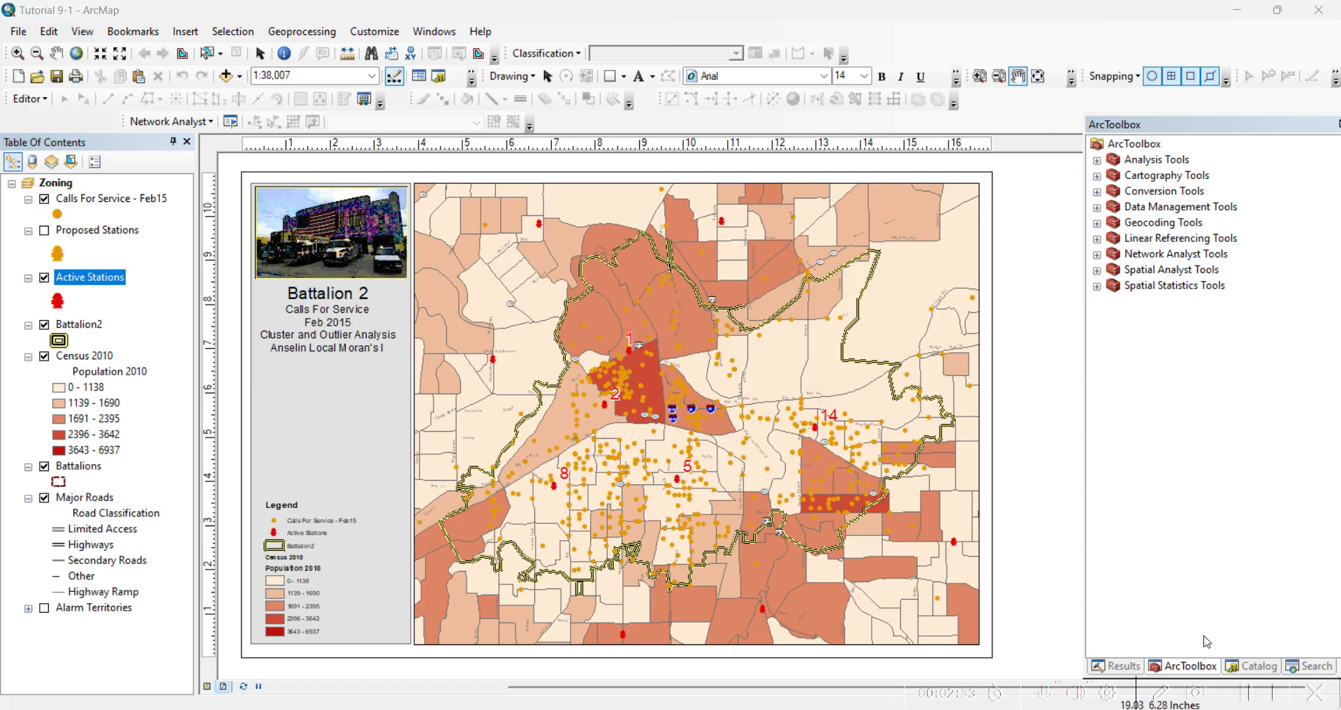
# Search for Cluster/Outlier Analysis and open the Cluster and Outlier Analysis (Anselin Local Morans I) tool.
pyautogui.click(1311, 666)
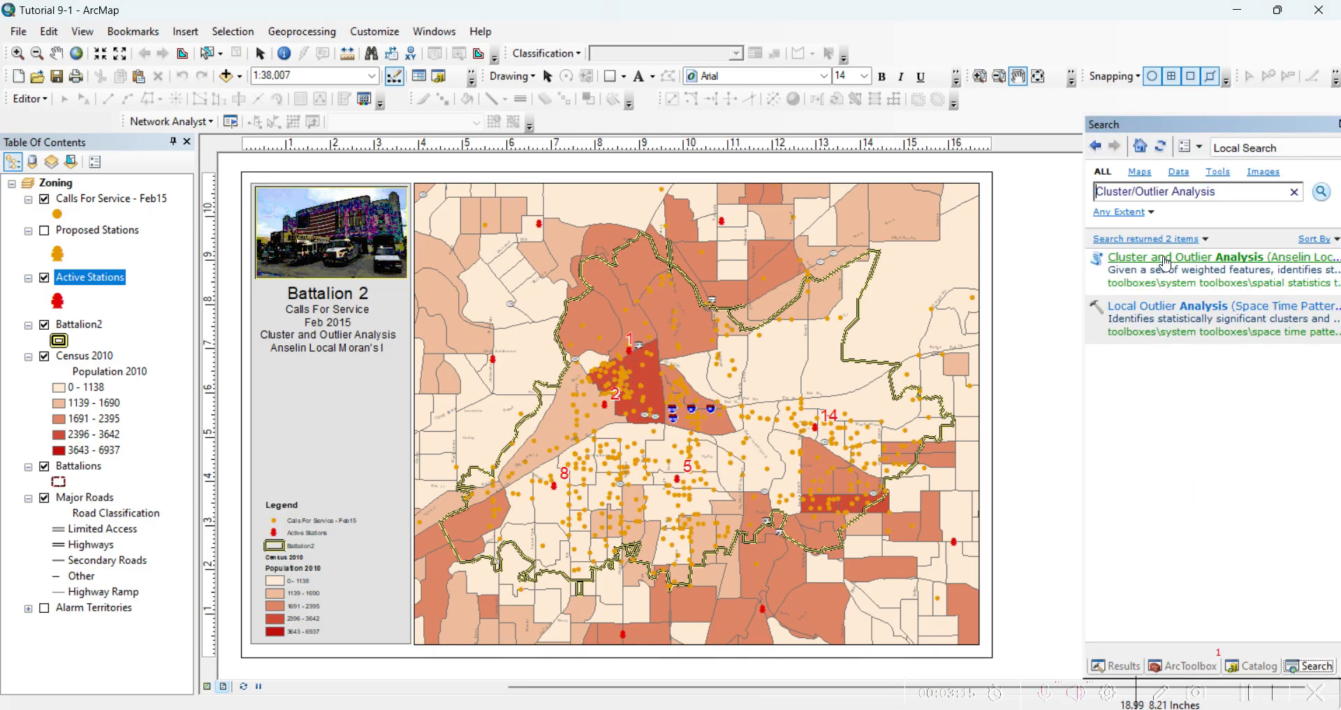
pyautogui.moveTo(1165, 264); pyautogui.dragTo(1159, 260)
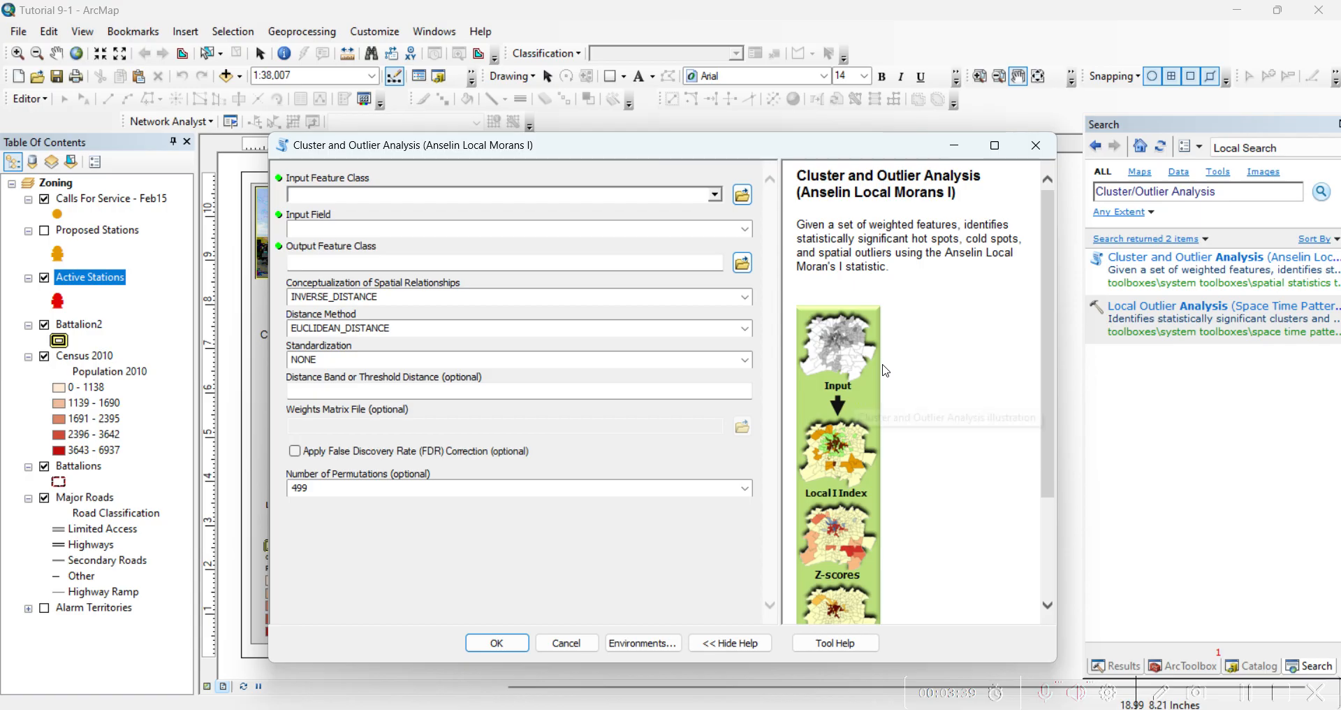
pyautogui.scroll(-2, 872, 338)
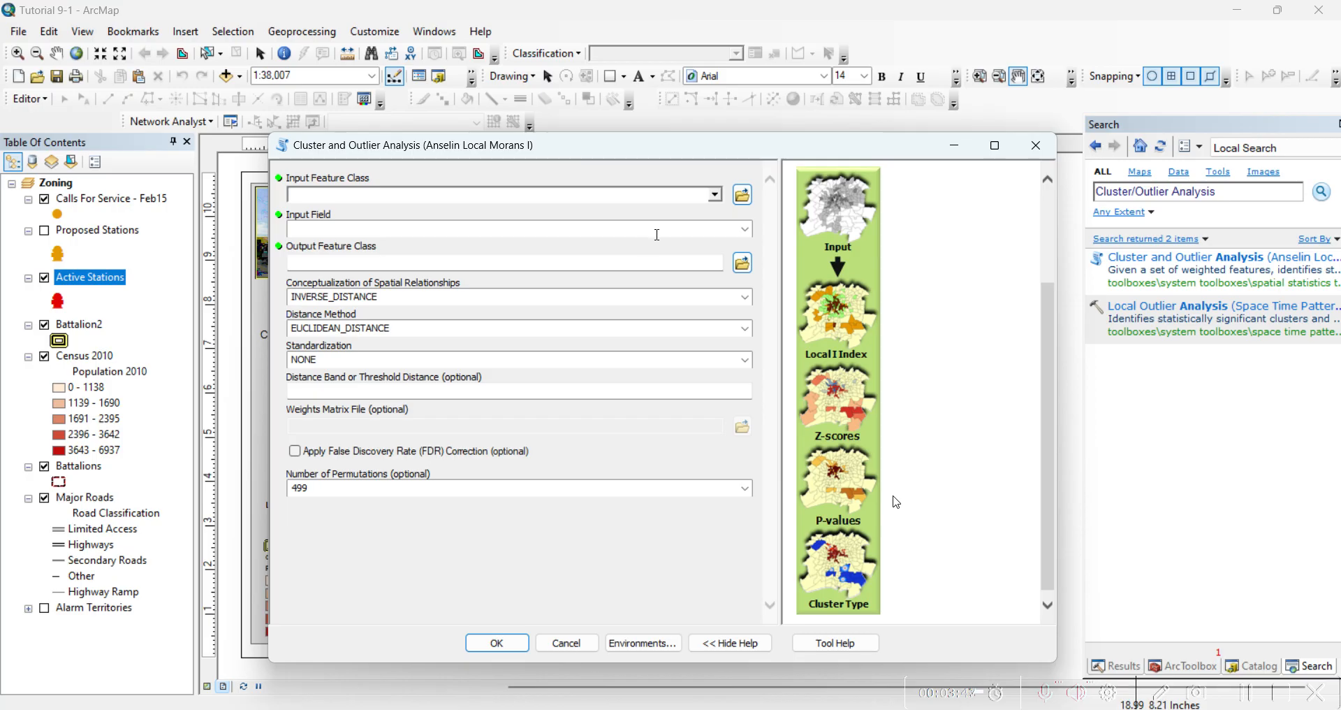
# Set the tool's input feature class to Calls For Service - Feb15 and its input field to FEE.
pyautogui.click(412, 196)
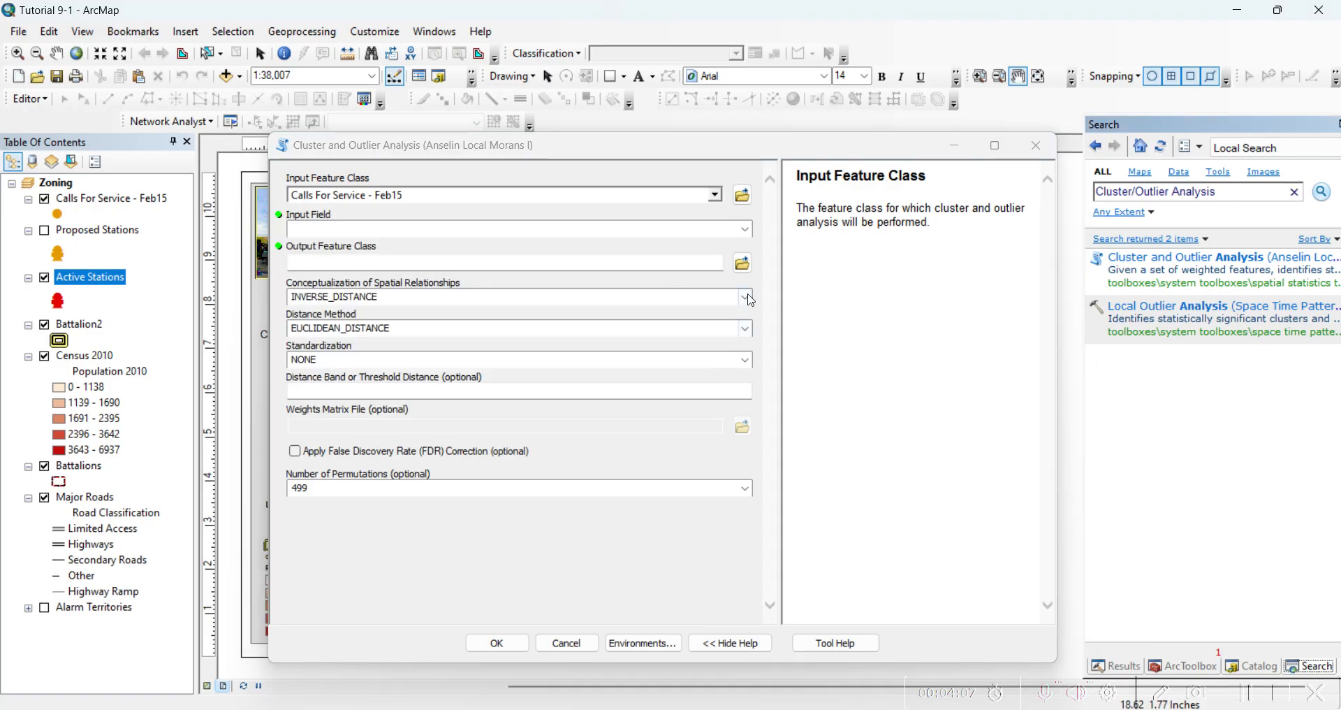
pyautogui.click(748, 236)
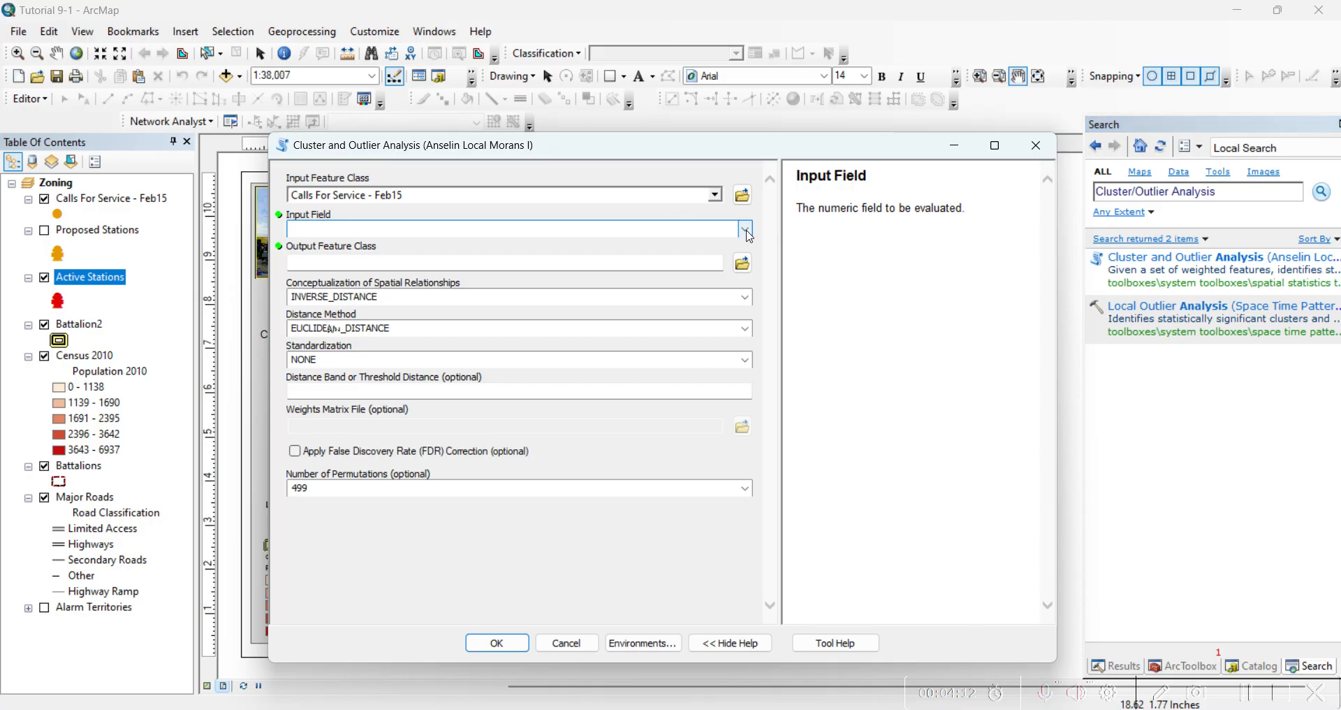
pyautogui.click(748, 236)
pyautogui.click(329, 323)
# Name the output feature class Anselin Local Morans I and save it in Default.gdb.
pyautogui.click(743, 262)
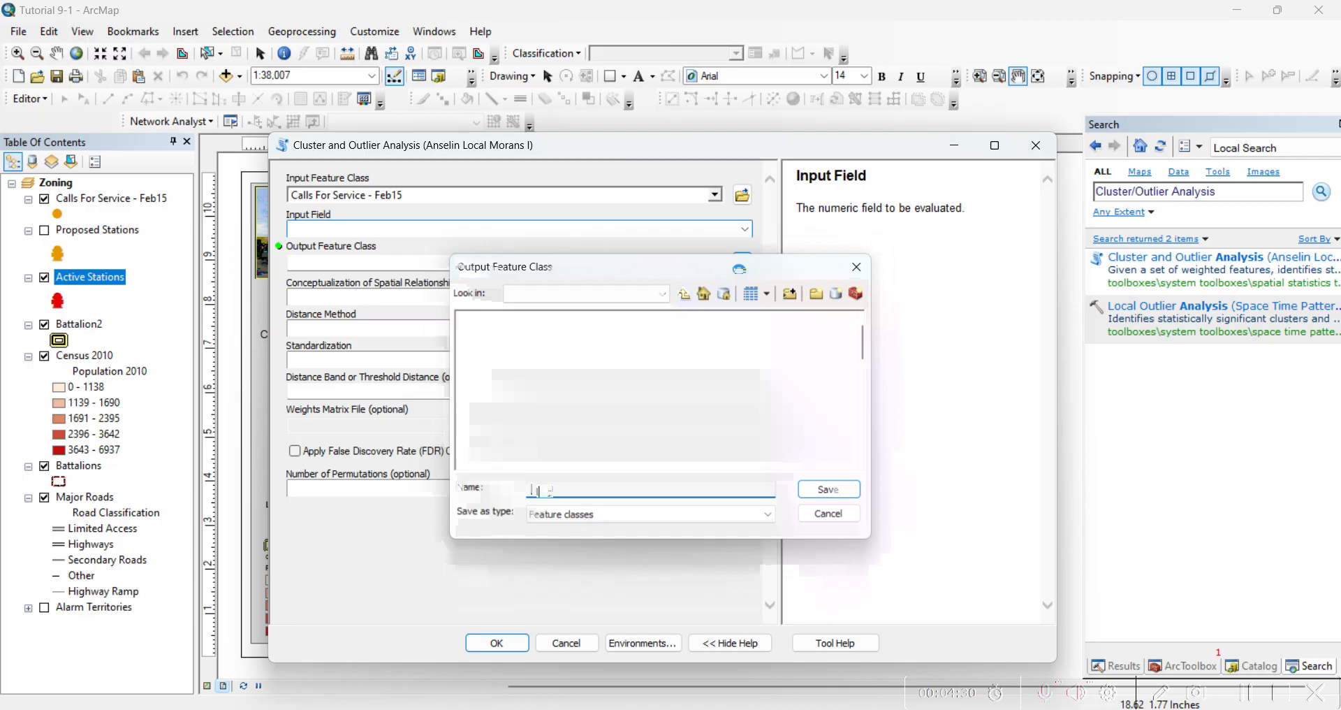
pyautogui.write('n')
pyautogui.write('_M')
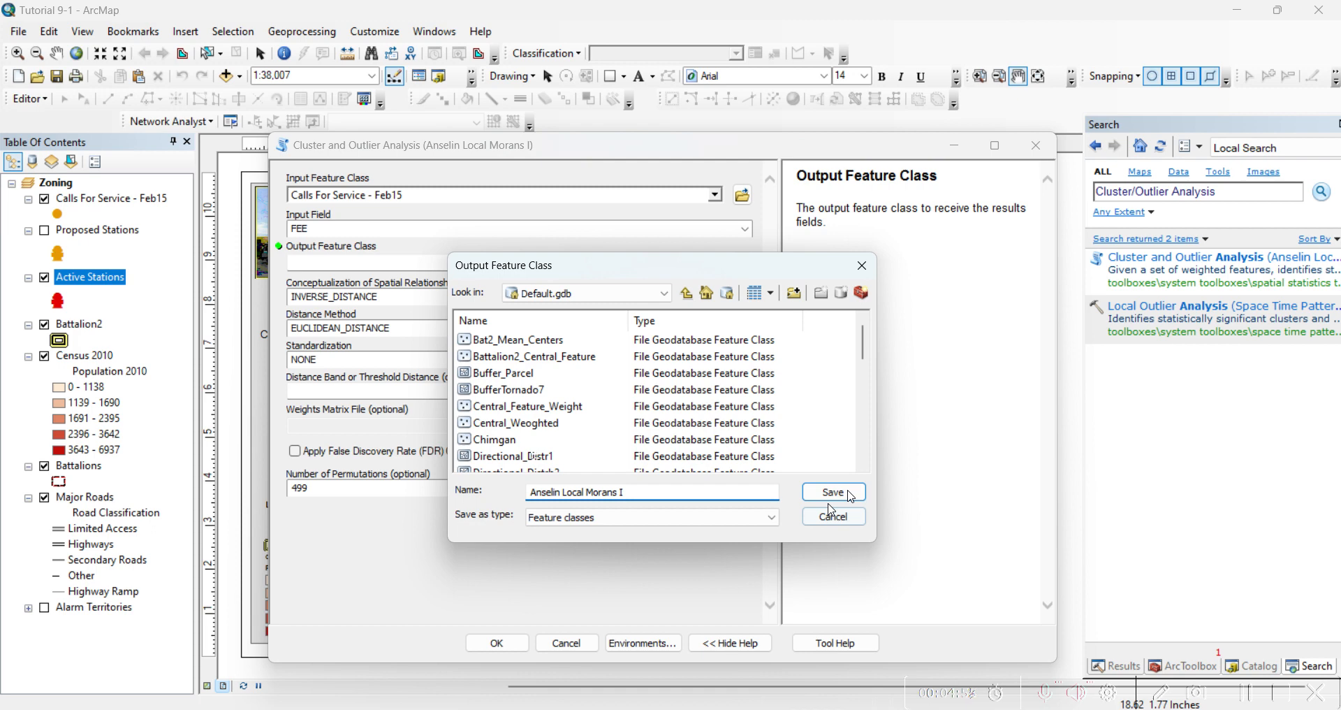
pyautogui.click(850, 495)
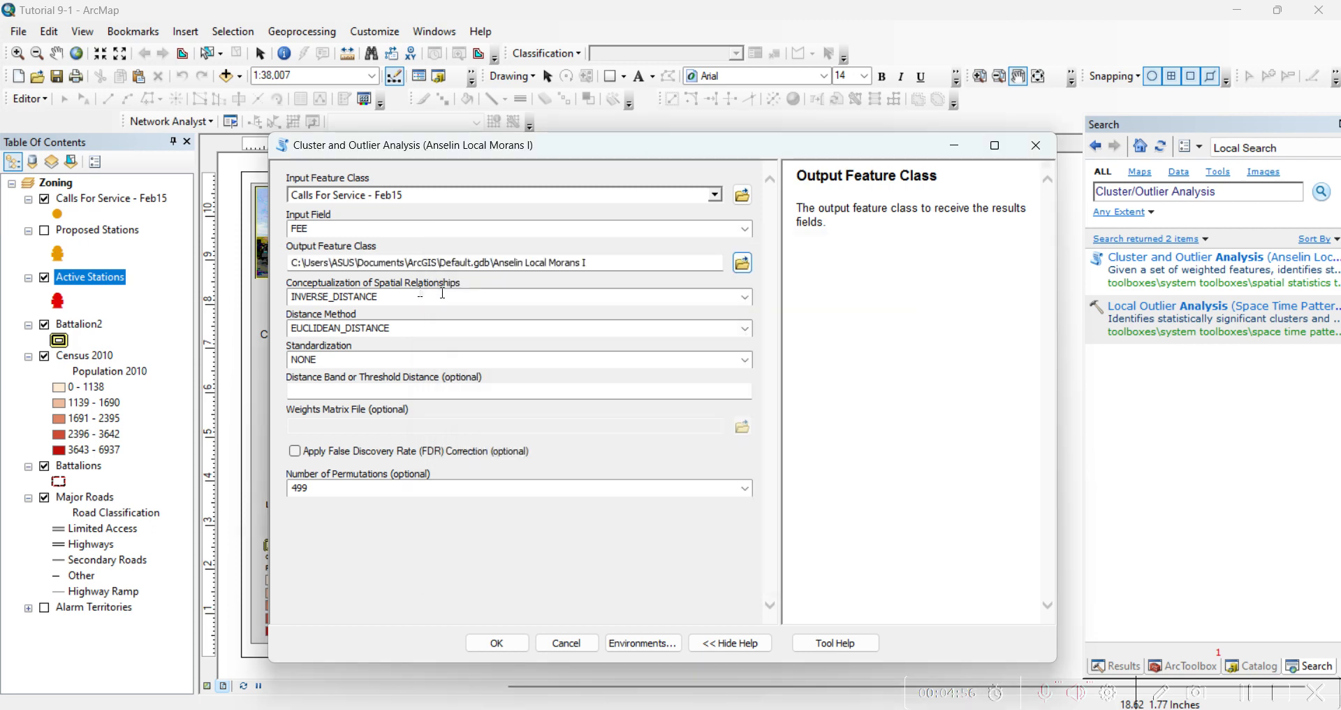
# Review the help on spatial relationships and set their conceptualization to FIXED_DISTANCE_BAND.
pyautogui.click(443, 294)
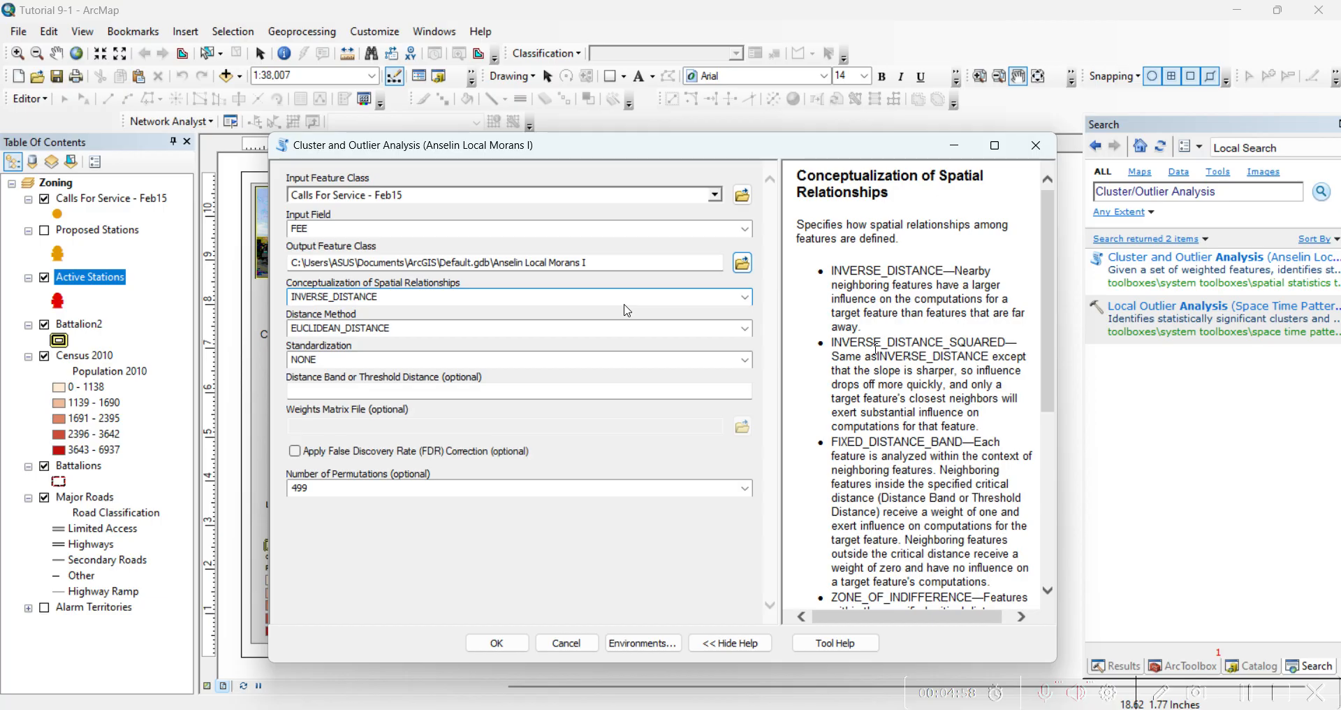
pyautogui.scroll(-1, 875, 349)
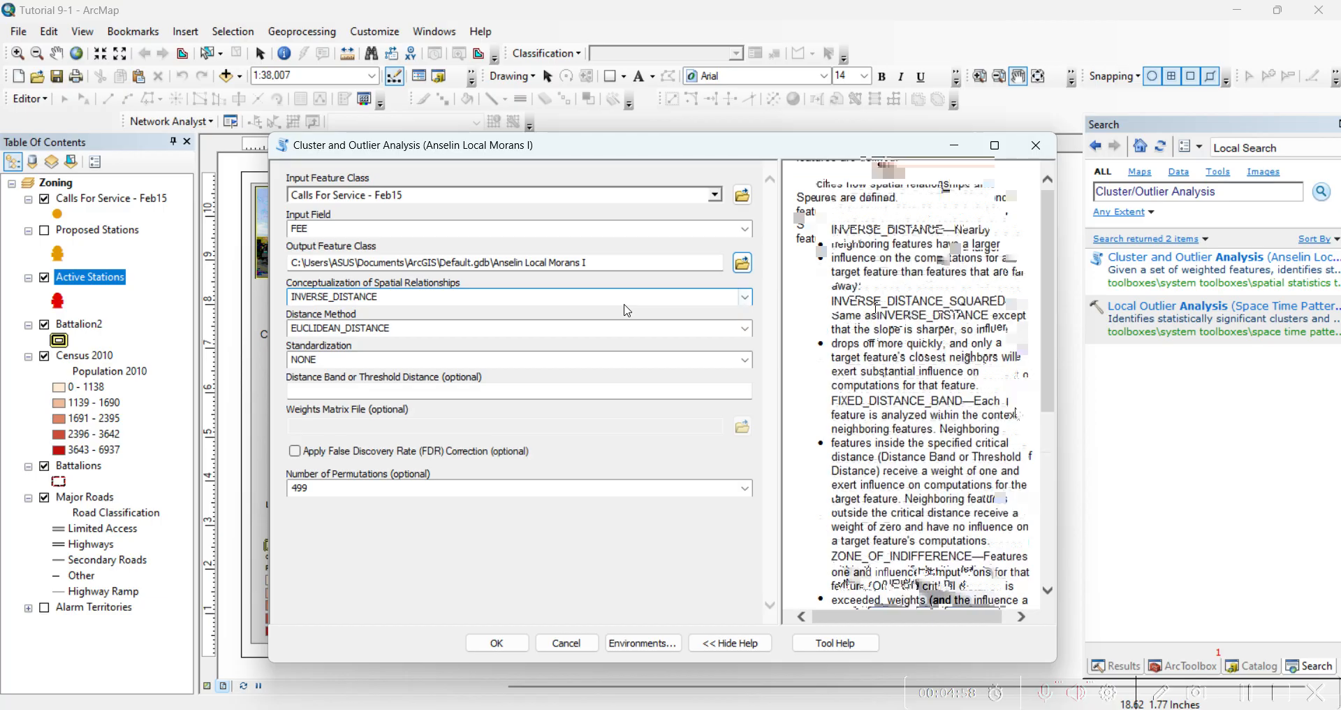
pyautogui.scroll(-2, 895, 336)
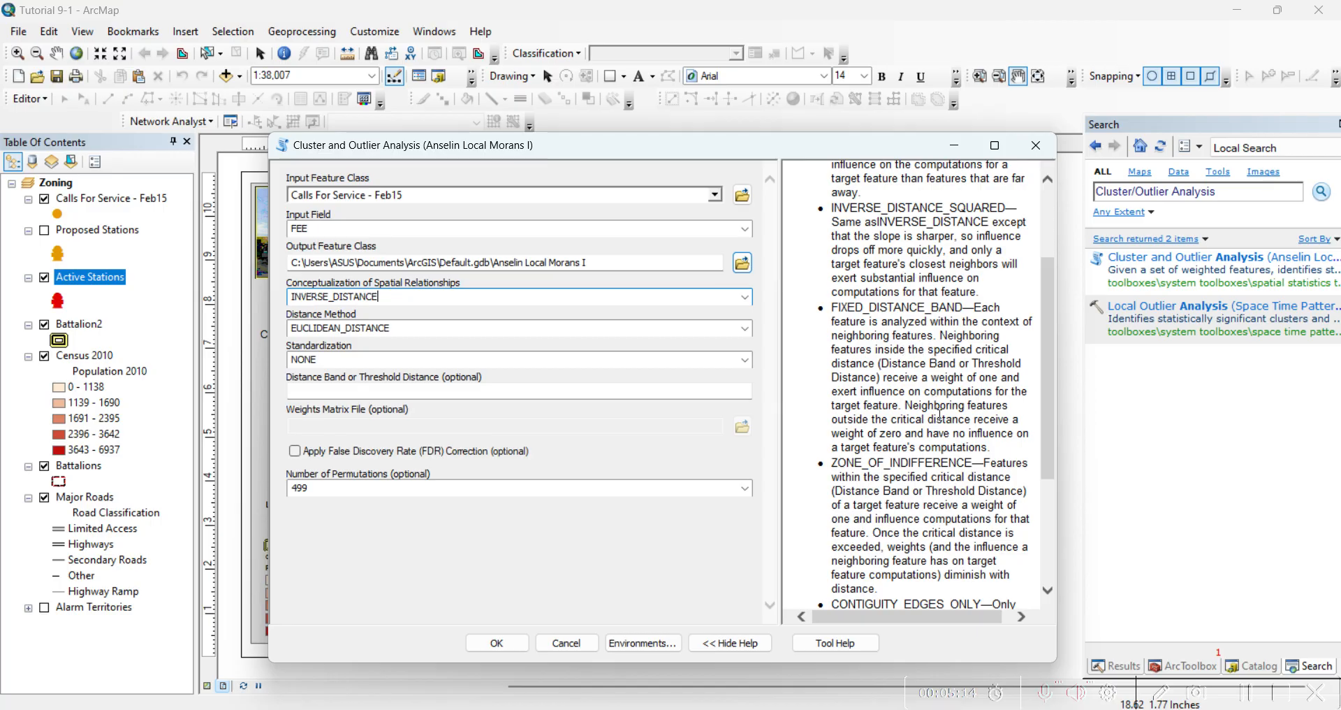
pyautogui.scroll(-2, 939, 414)
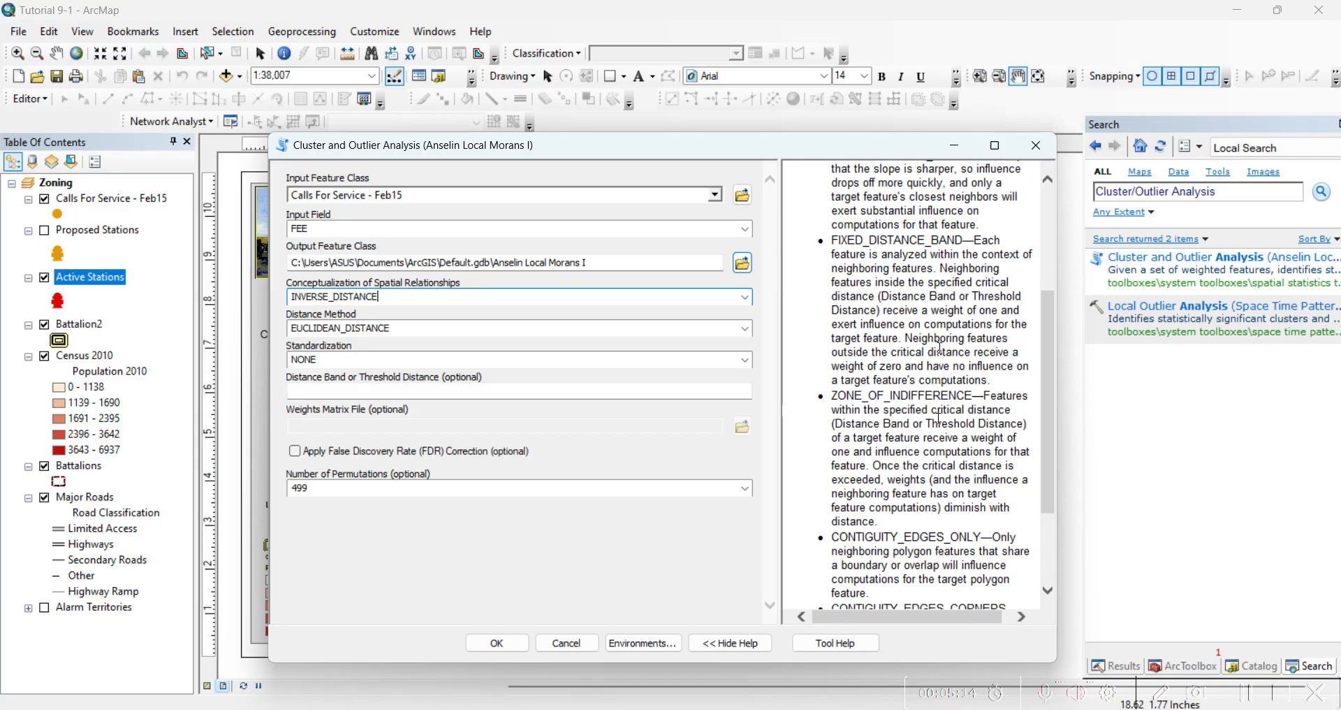
pyautogui.scroll(-2, 939, 417)
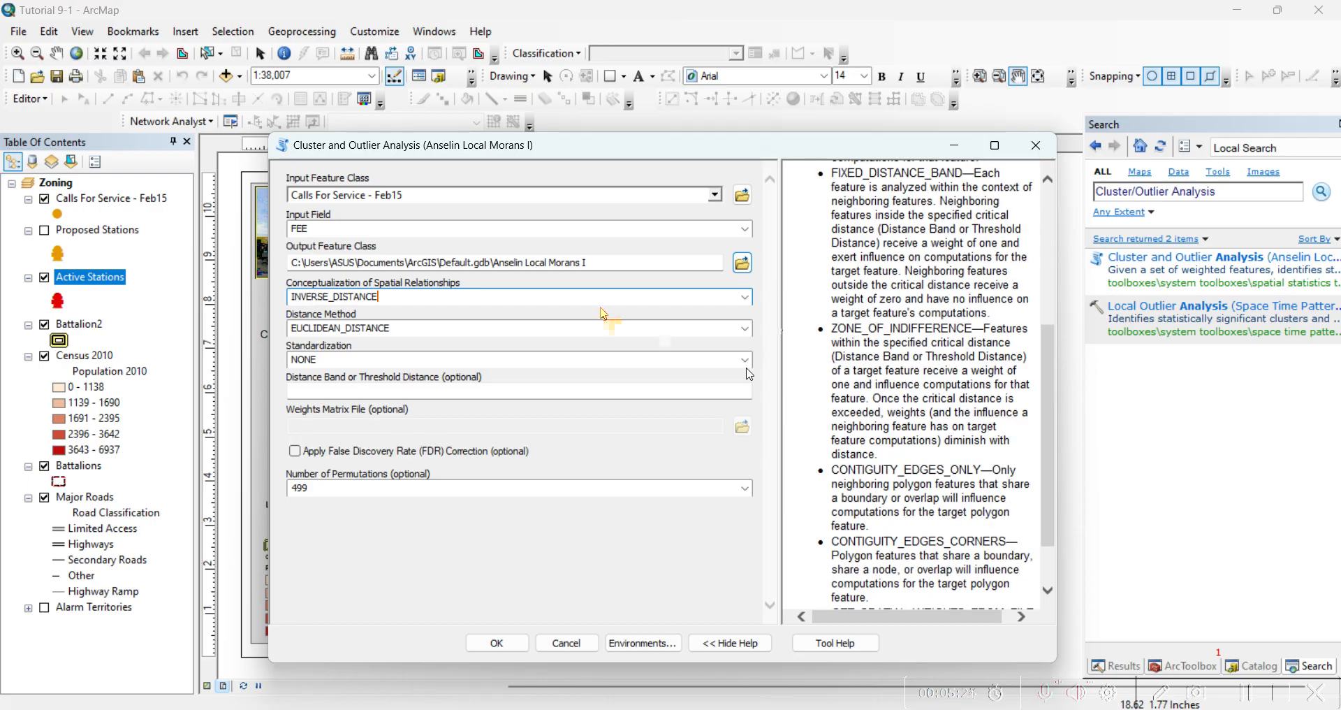
pyautogui.click(745, 297)
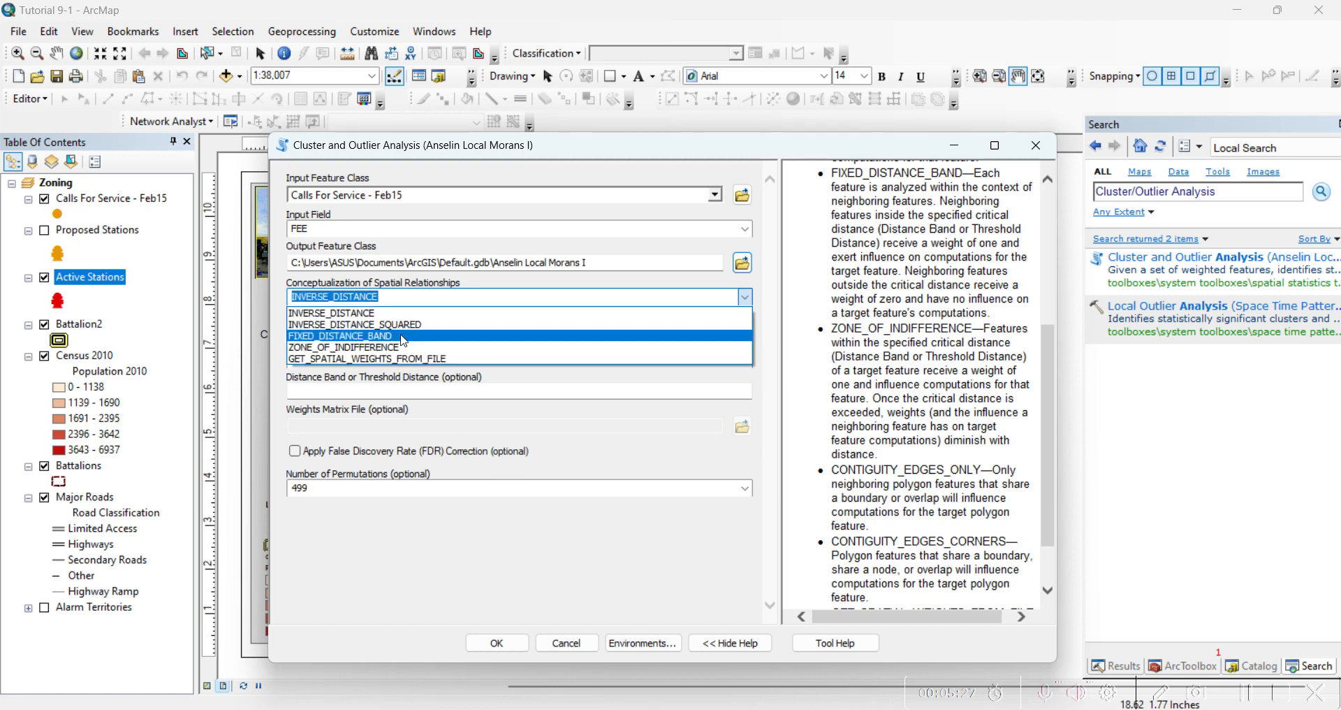
pyautogui.click(461, 334)
# Run the analysis with a distance band of 900, Euclidean distance and no standardization, and expand the Anselin layer's legend.
pyautogui.click(463, 334)
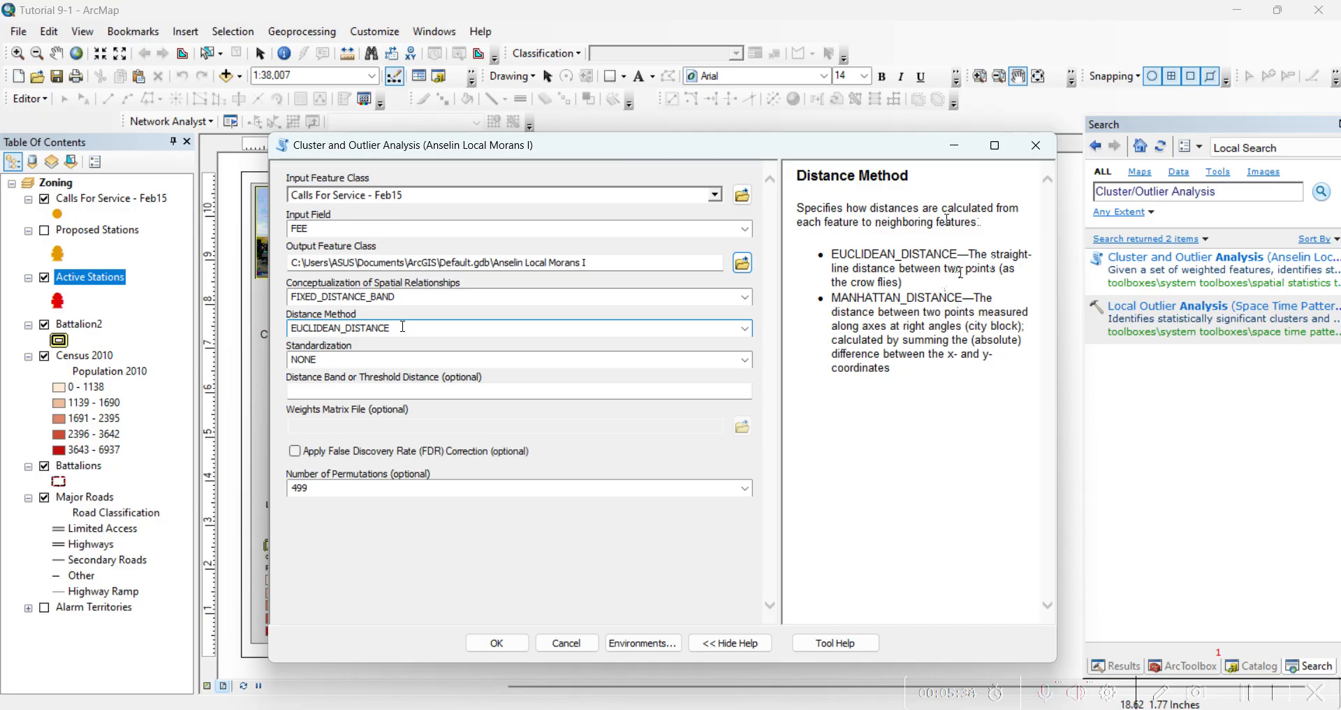
pyautogui.moveTo(875, 222); pyautogui.dragTo(980, 222)
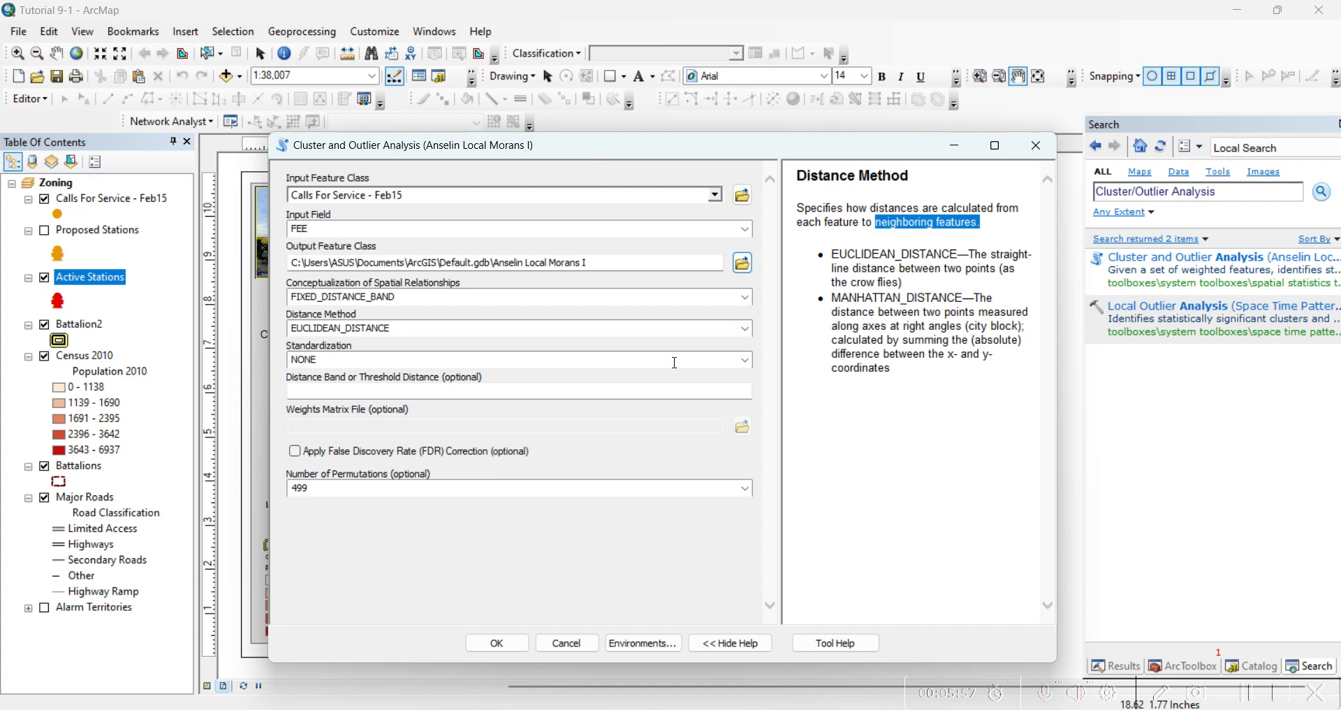
pyautogui.click(675, 363)
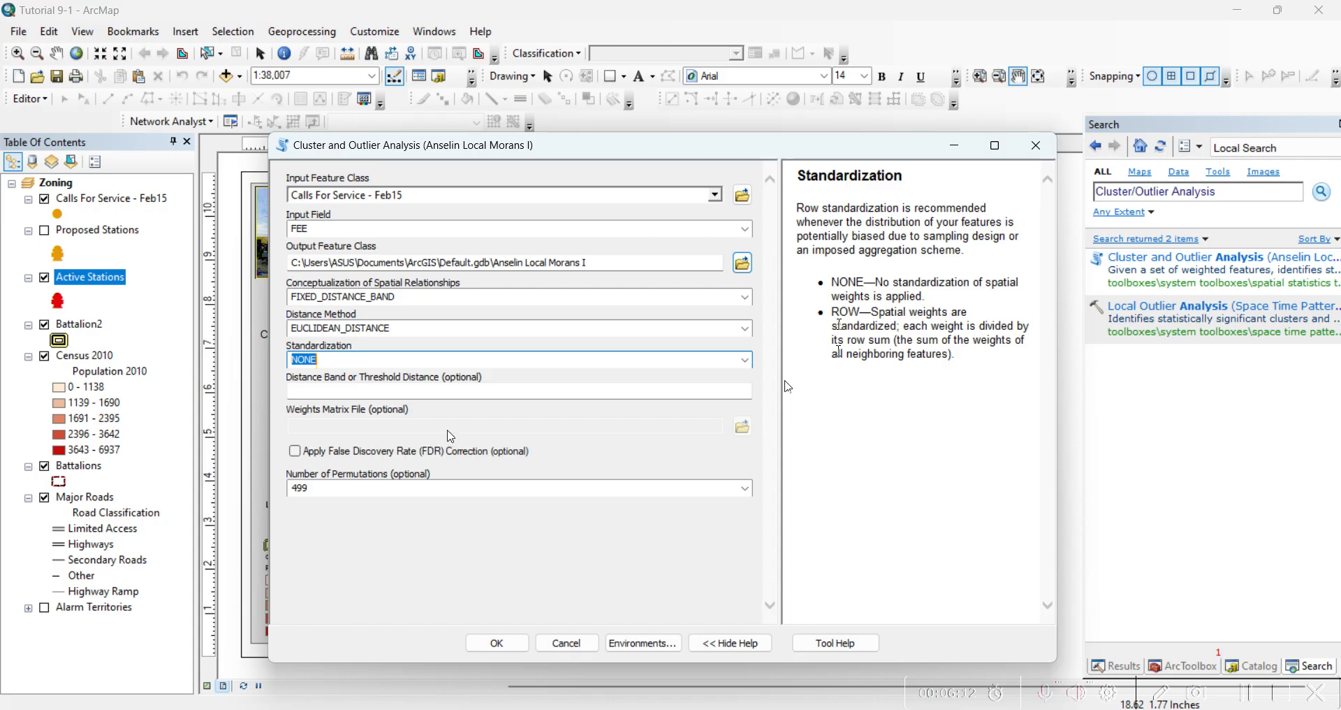
pyautogui.click(636, 391)
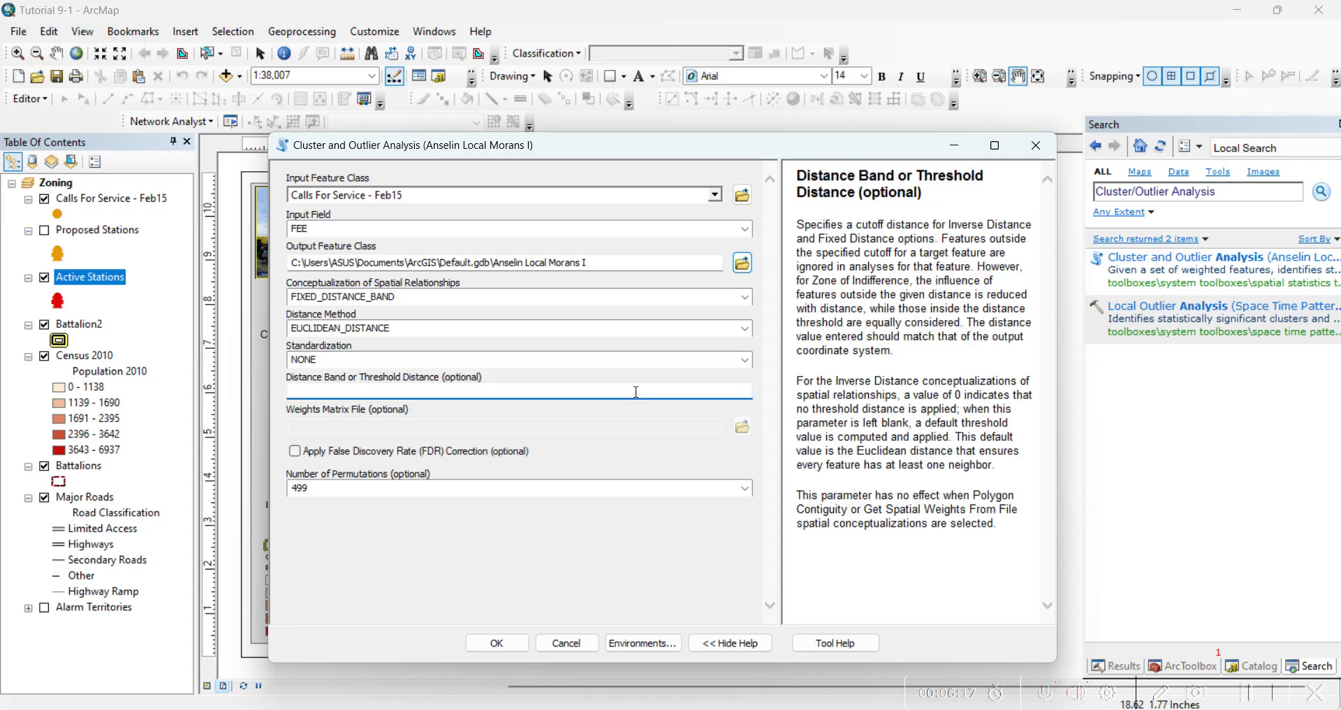
pyautogui.write('900')
pyautogui.click(496, 641)
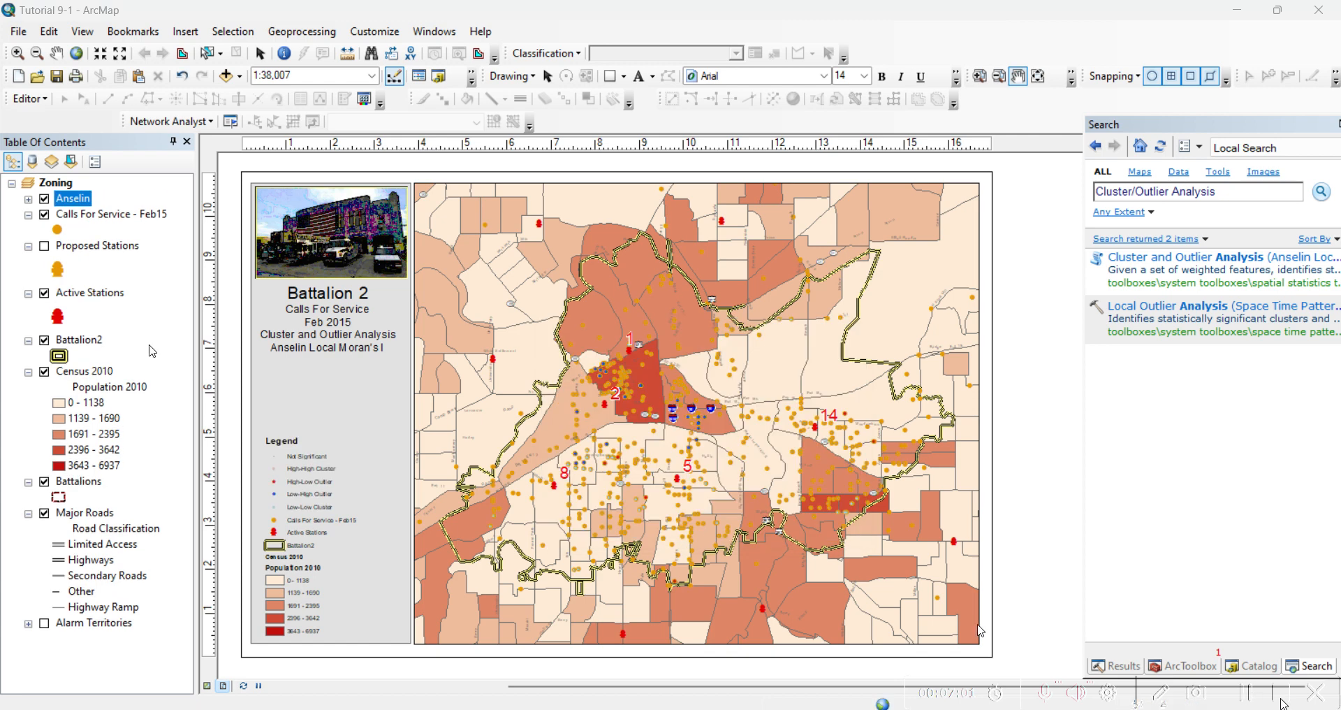
pyautogui.click(29, 200)
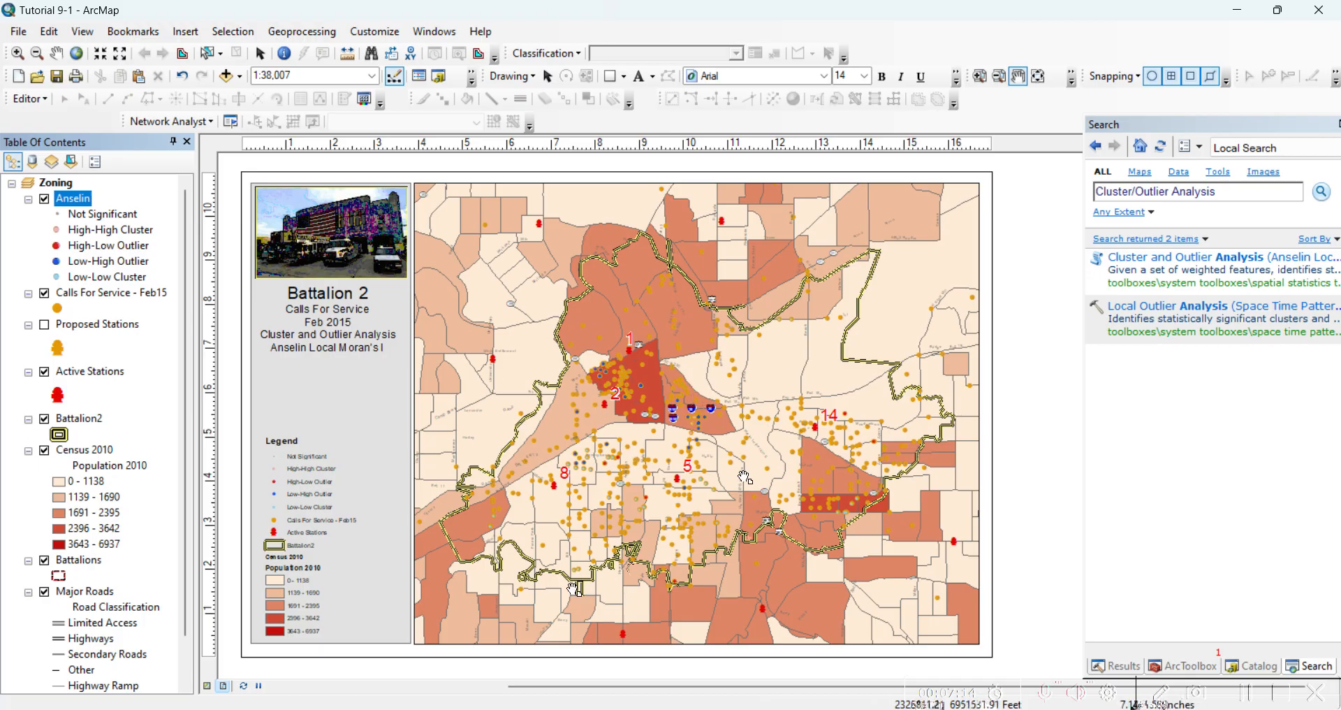
pyautogui.click(1145, 262)
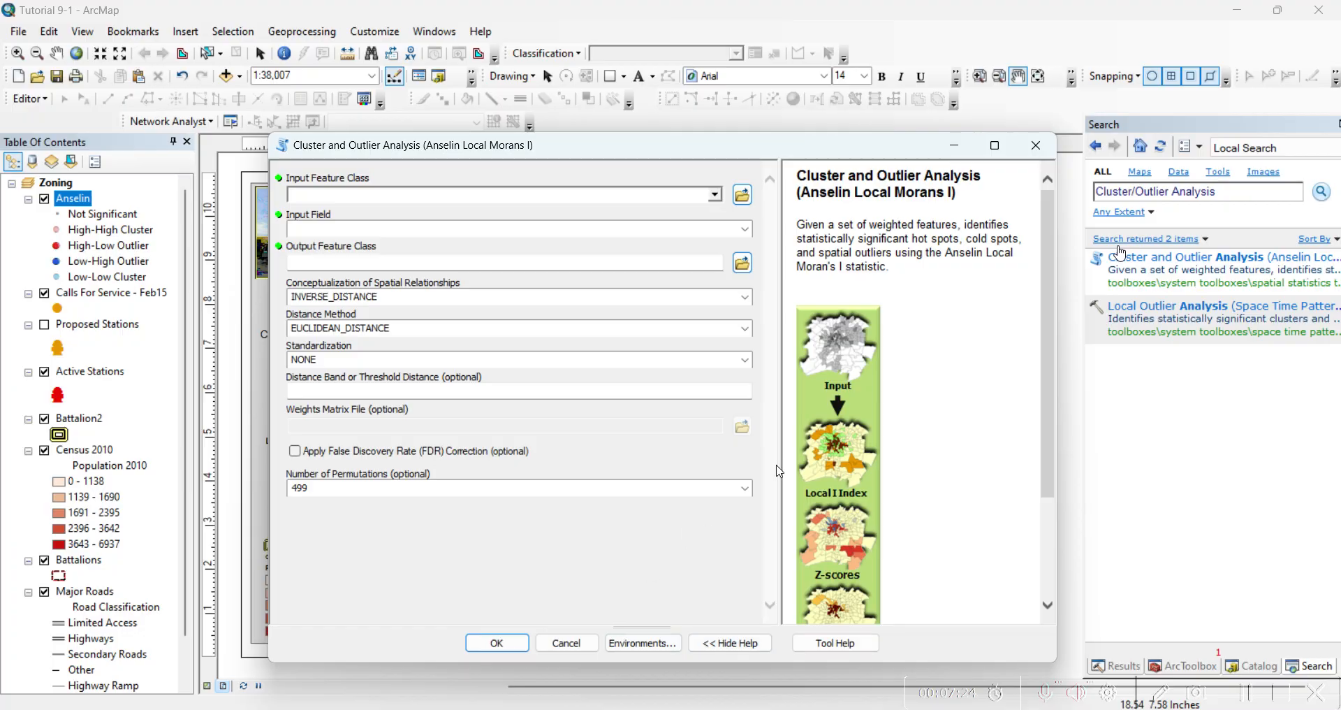
pyautogui.click(713, 493)
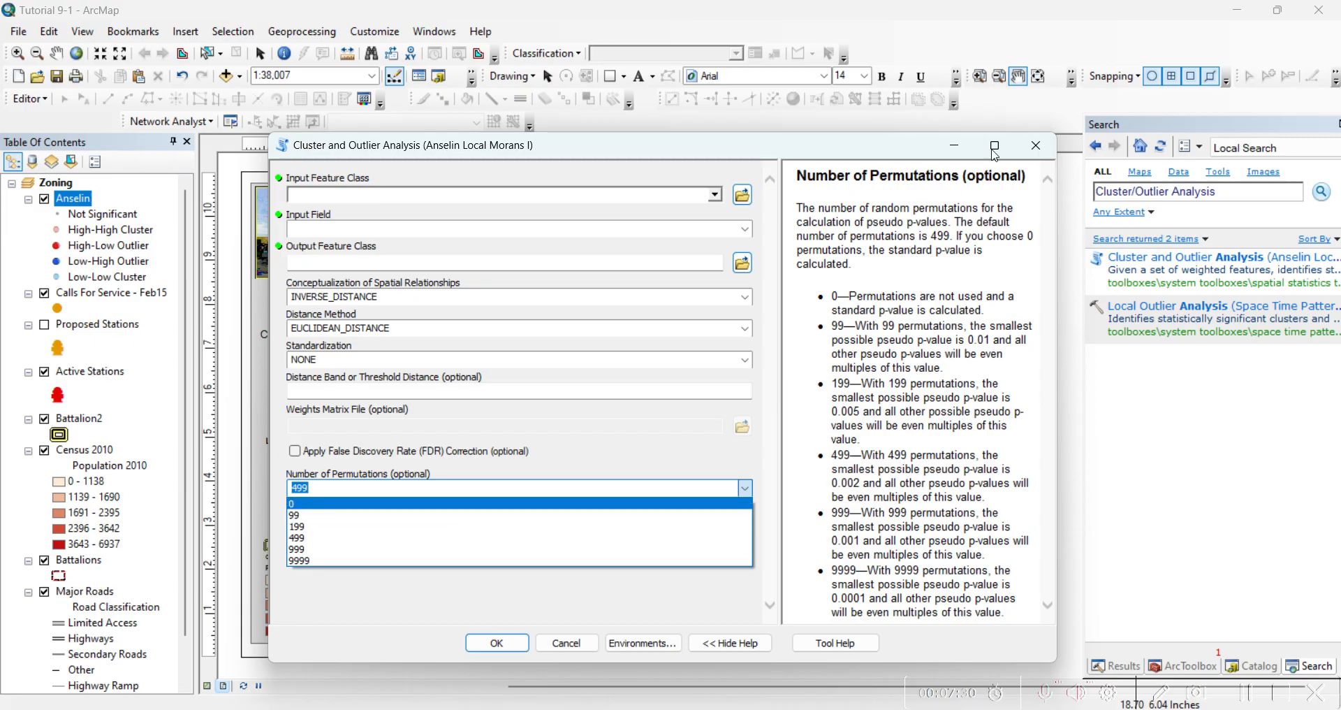
pyautogui.click(344, 515)
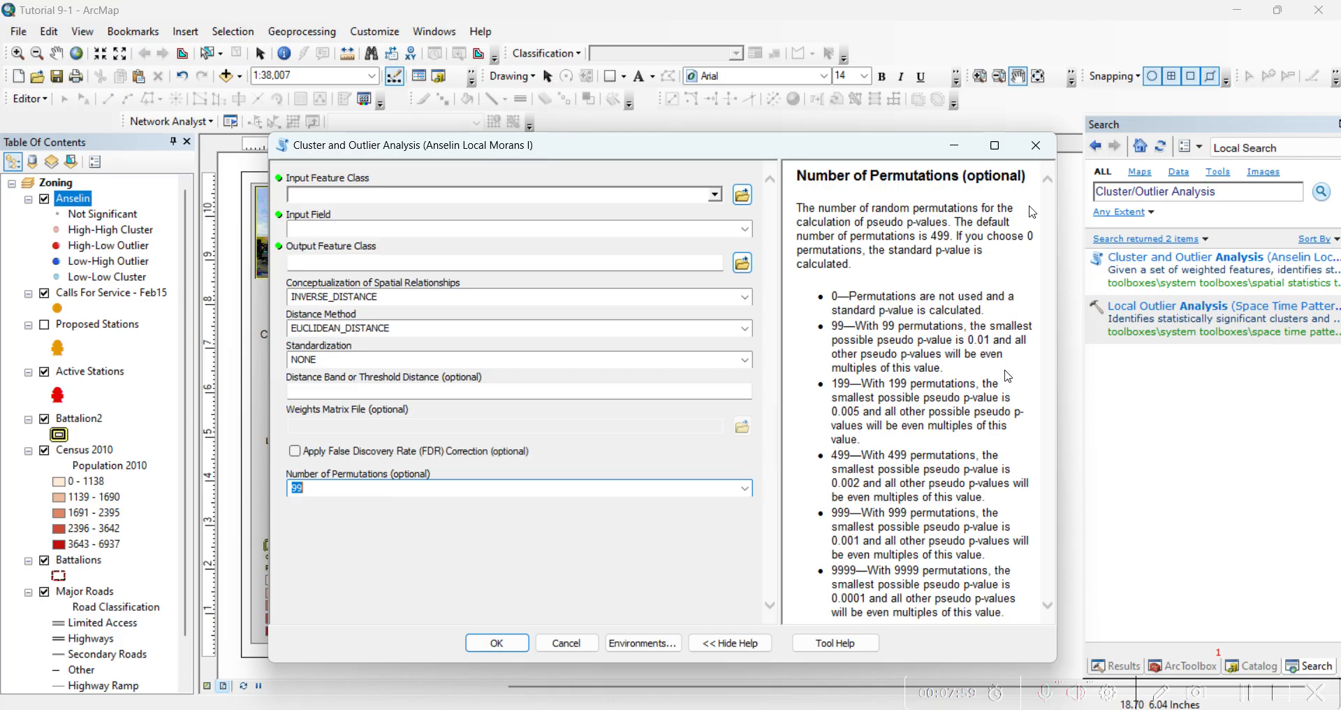
pyautogui.click(1036, 146)
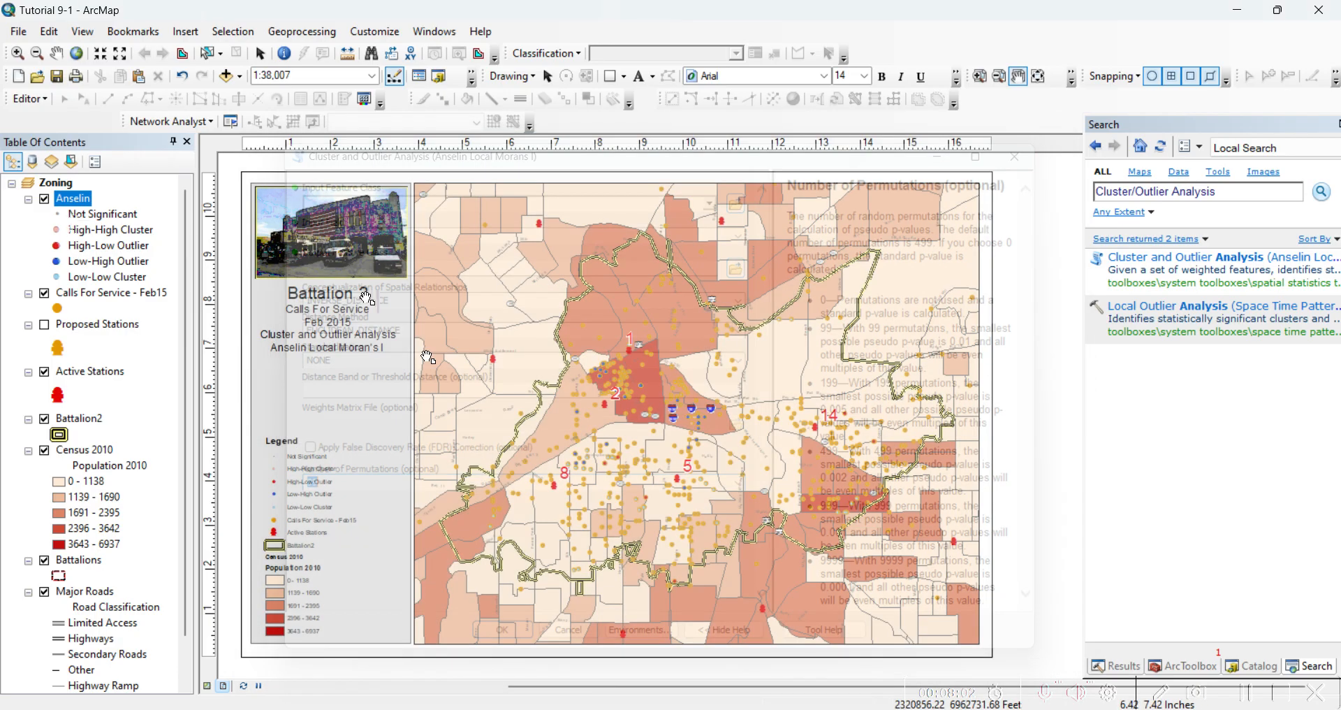
# Hide the Active Stations and Calls For Service - Feb15 layers on the map.
pyautogui.click(44, 372)
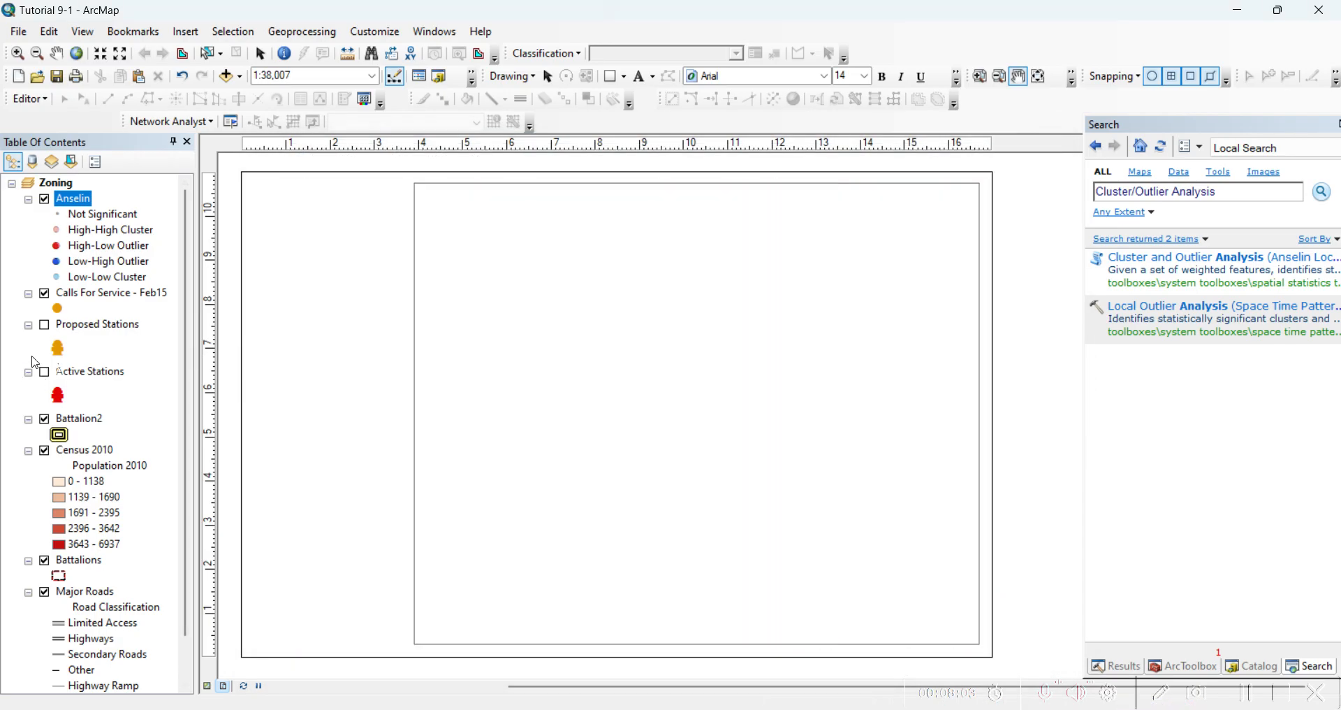
pyautogui.click(46, 299)
pyautogui.click(45, 294)
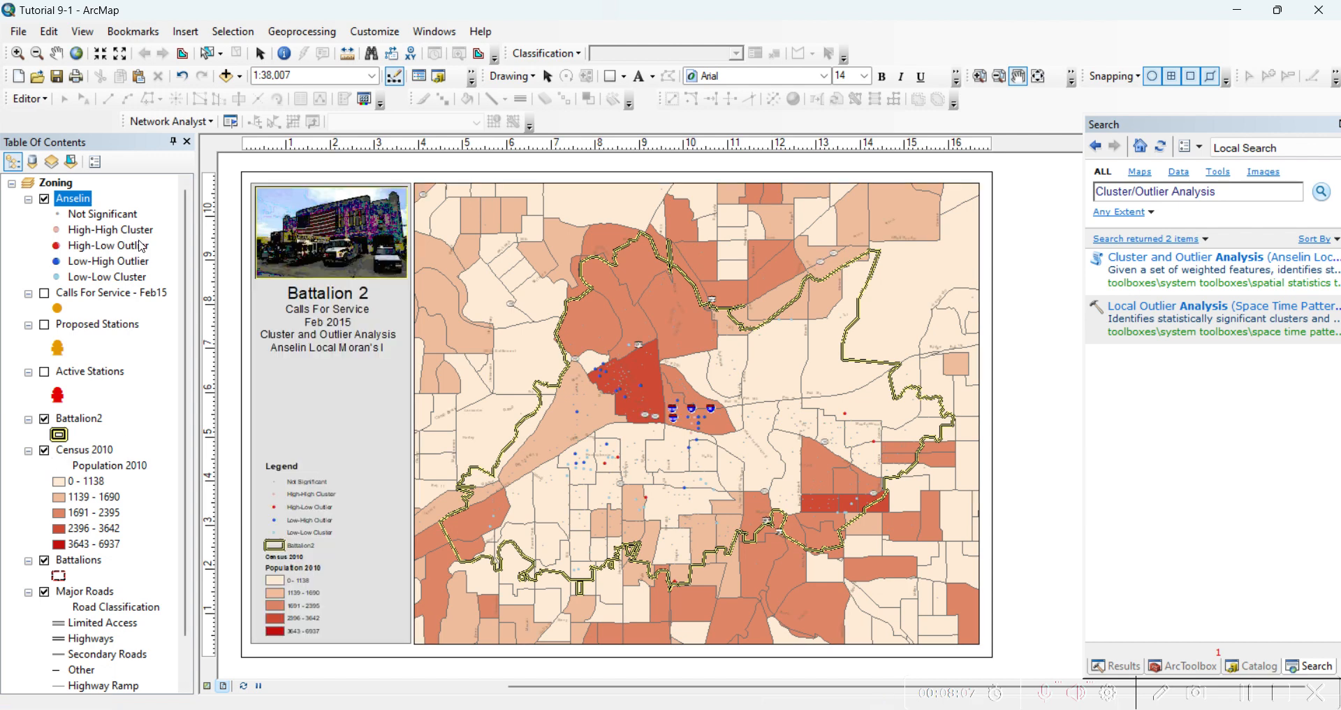
# Open the Anselin layer's attribute table and highlight the LMiIndex, LMiZScore and LMiPValue columns for inspection.
pyautogui.doubleClick(69, 201)
pyautogui.rightClick(71, 203)
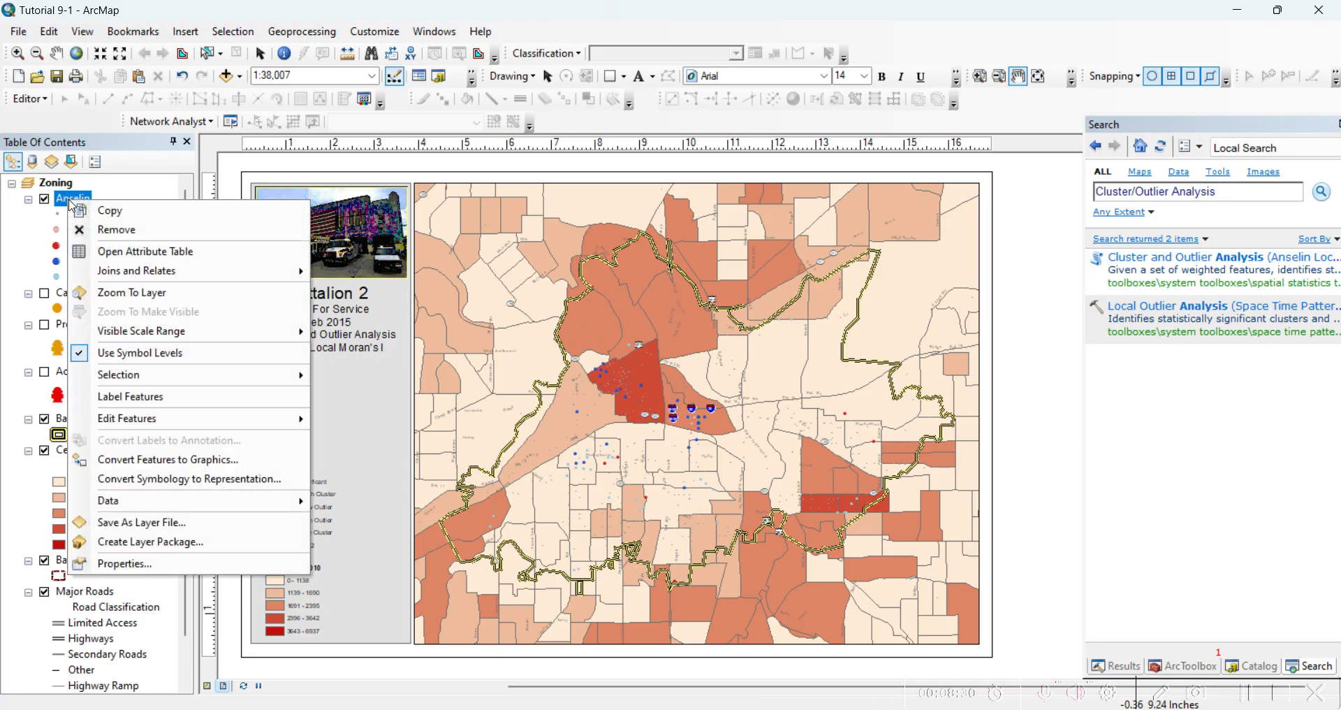
pyautogui.click(93, 252)
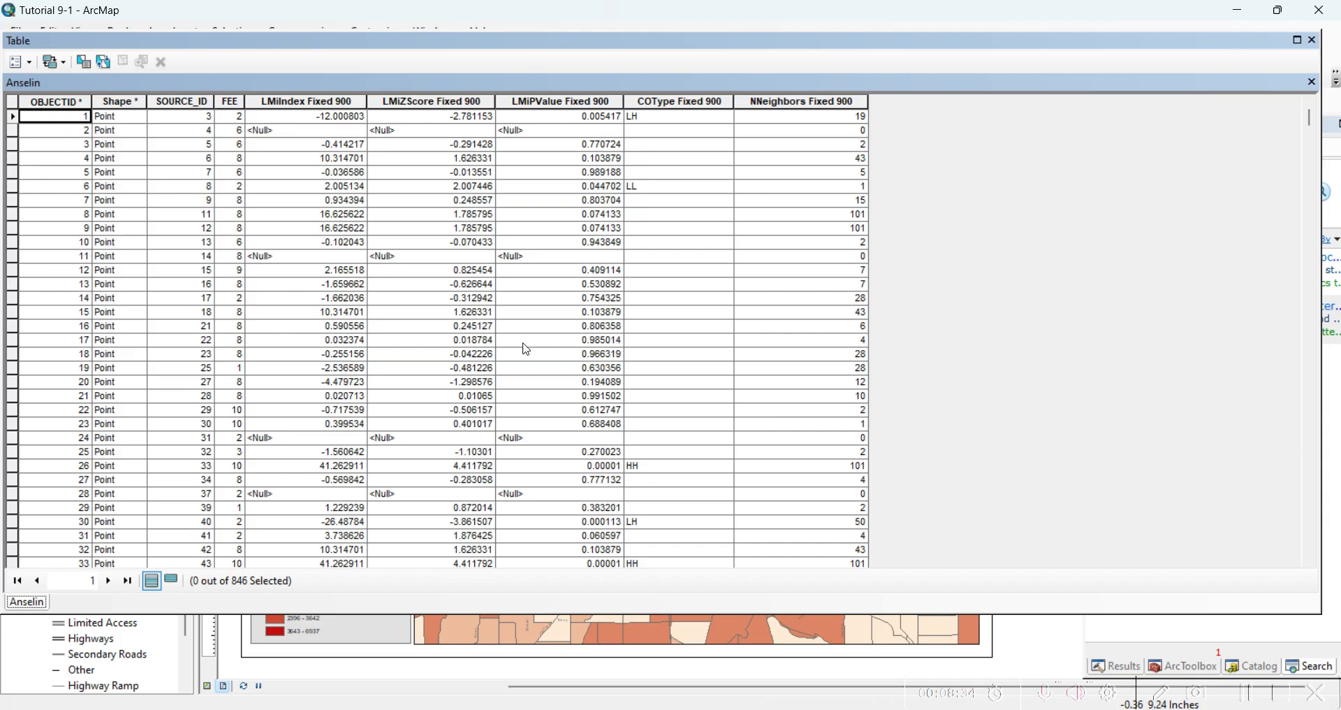
pyautogui.click(323, 103)
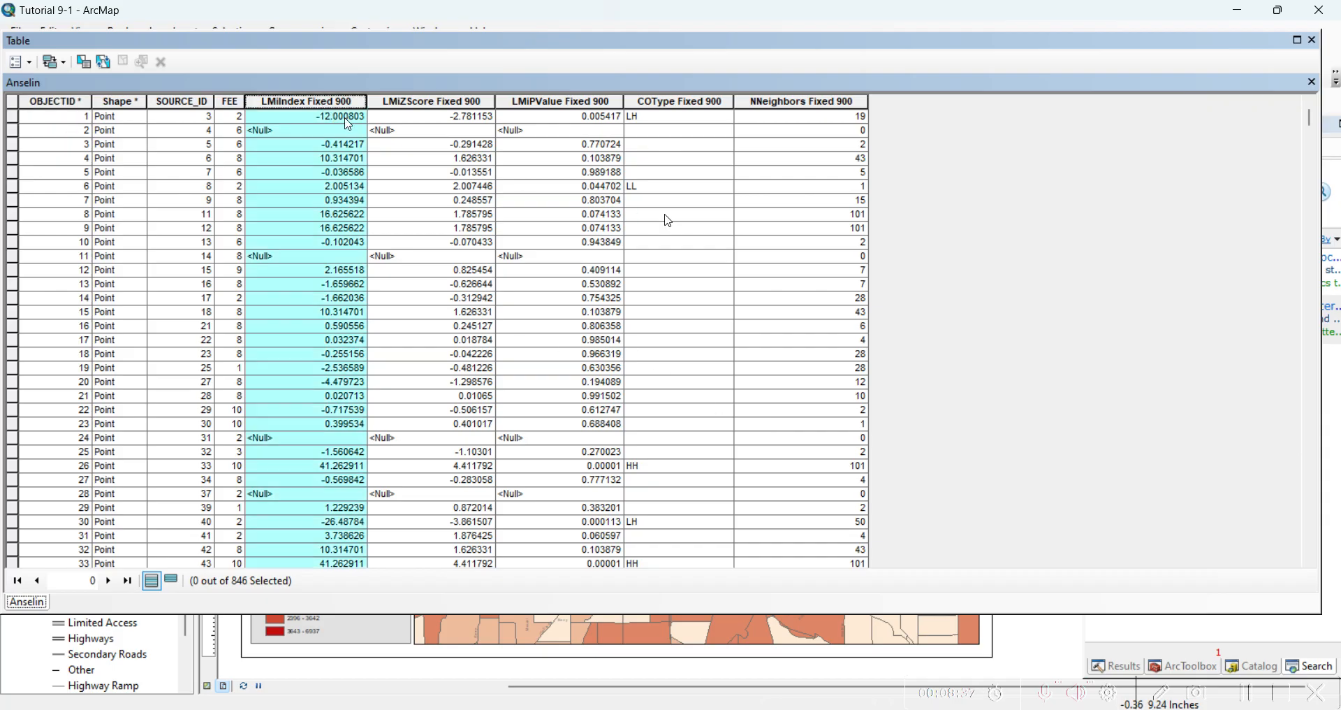
pyautogui.click(431, 102)
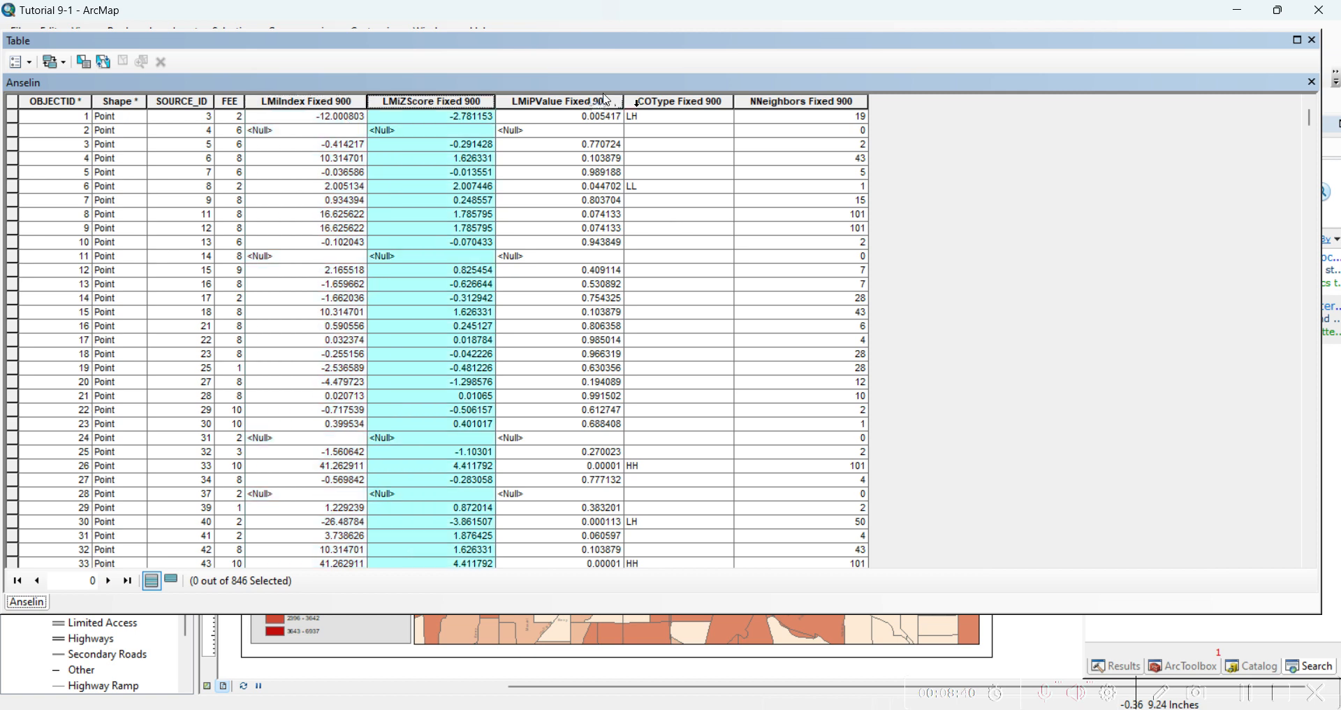
pyautogui.click(607, 102)
pyautogui.keyDown('shift'); pyautogui.click(311, 101); pyautogui.keyUp('shift')
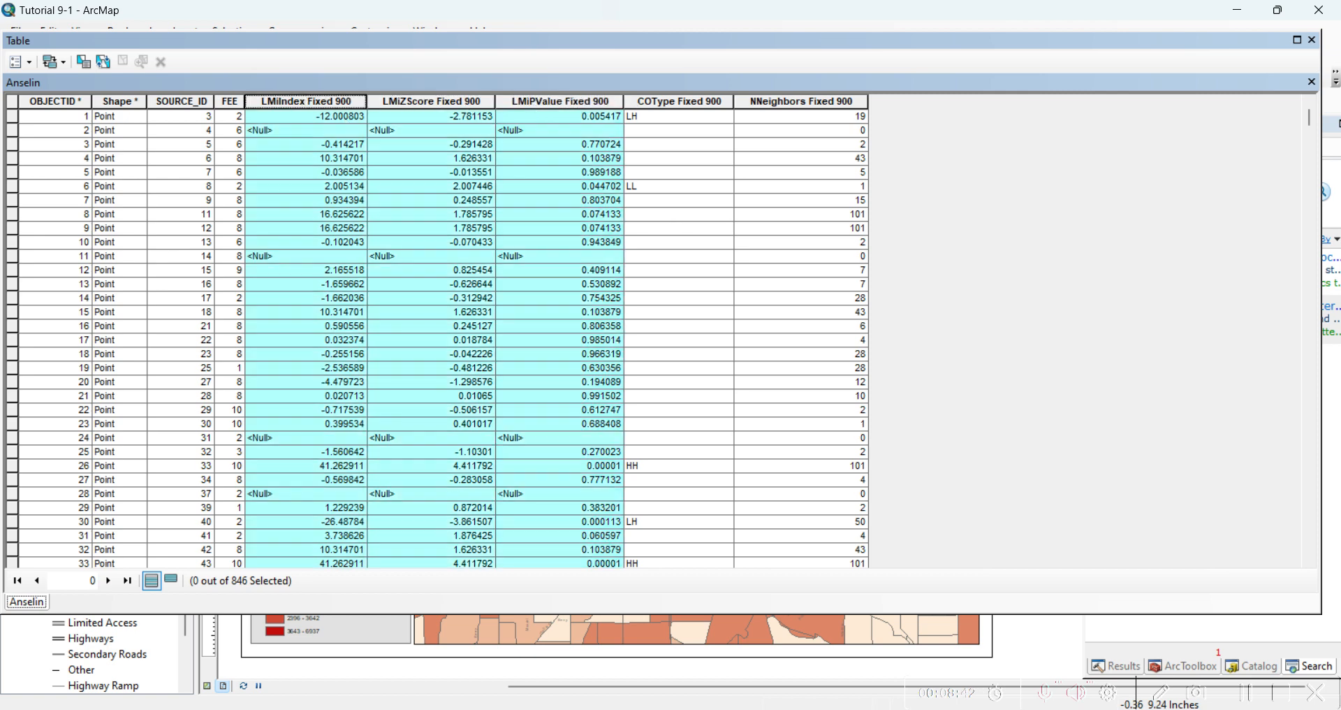
# Highlight the LMiZScore, LMiPValue and COType columns one after another in the Anselin attribute table for inspection.
pyautogui.click(1247, 690)
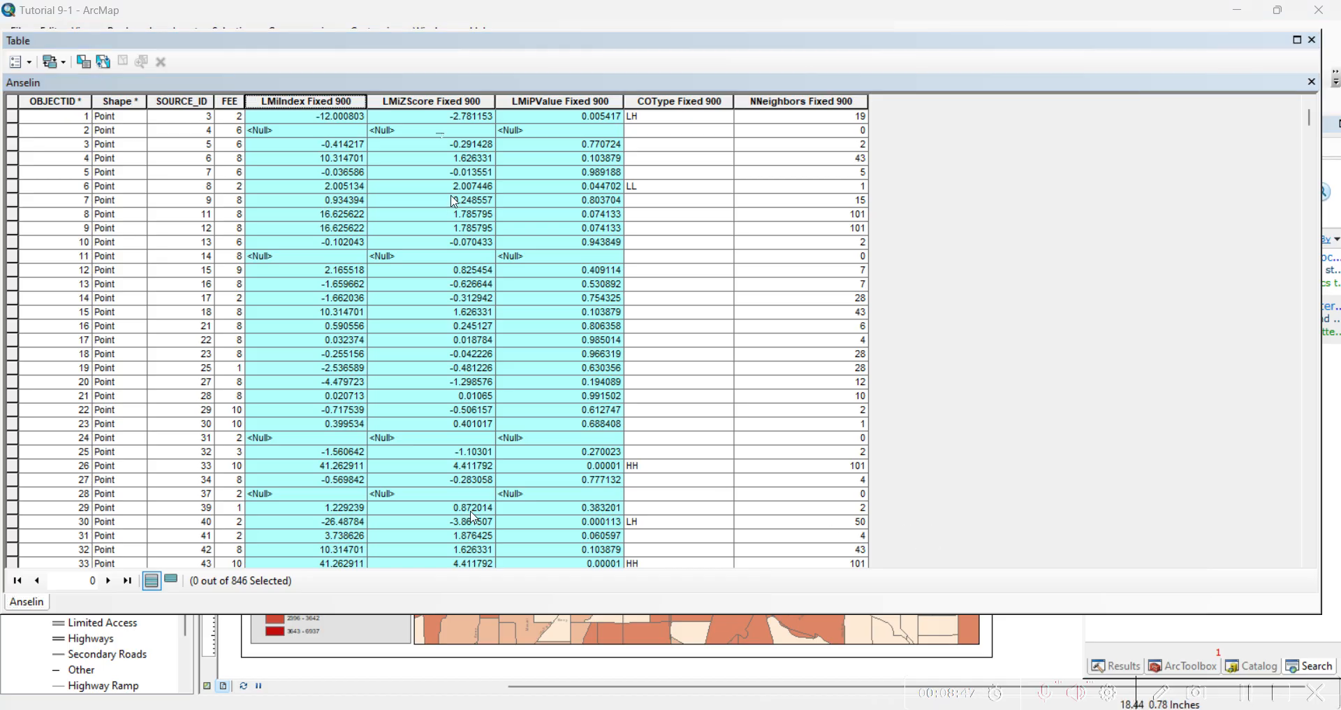
pyautogui.click(452, 105)
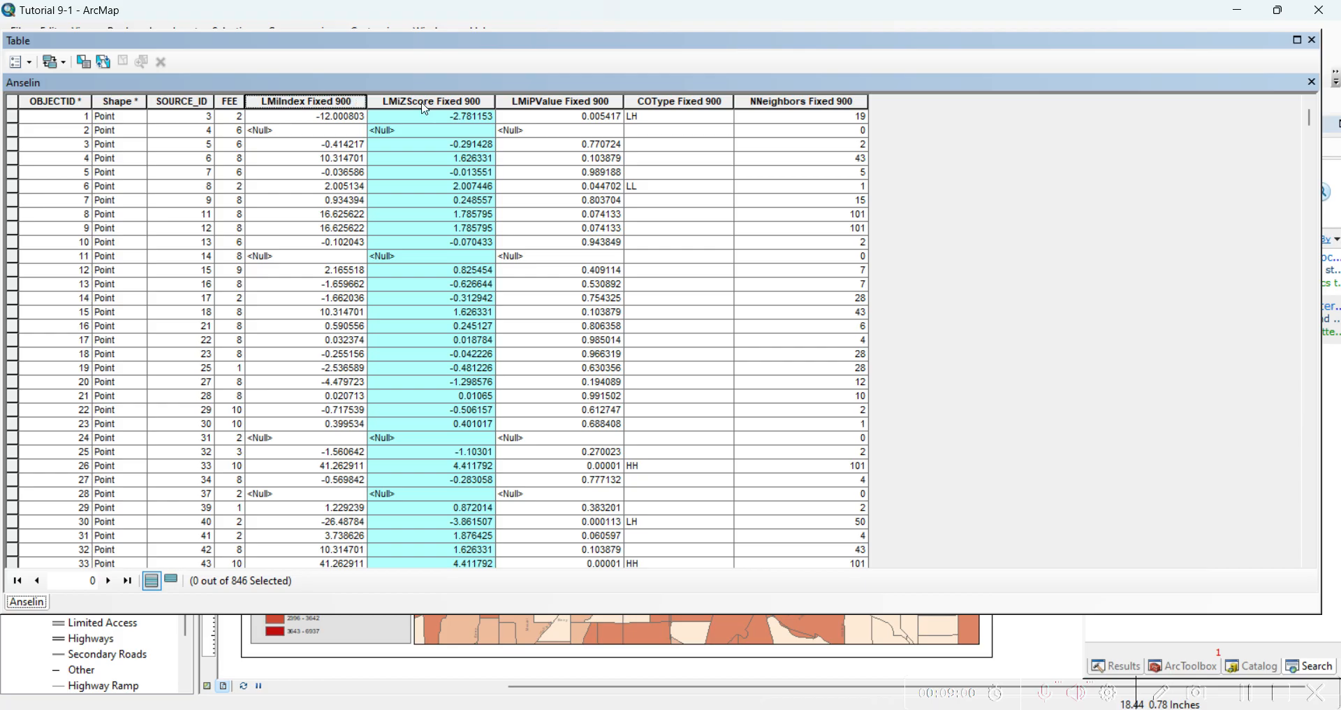
pyautogui.click(530, 103)
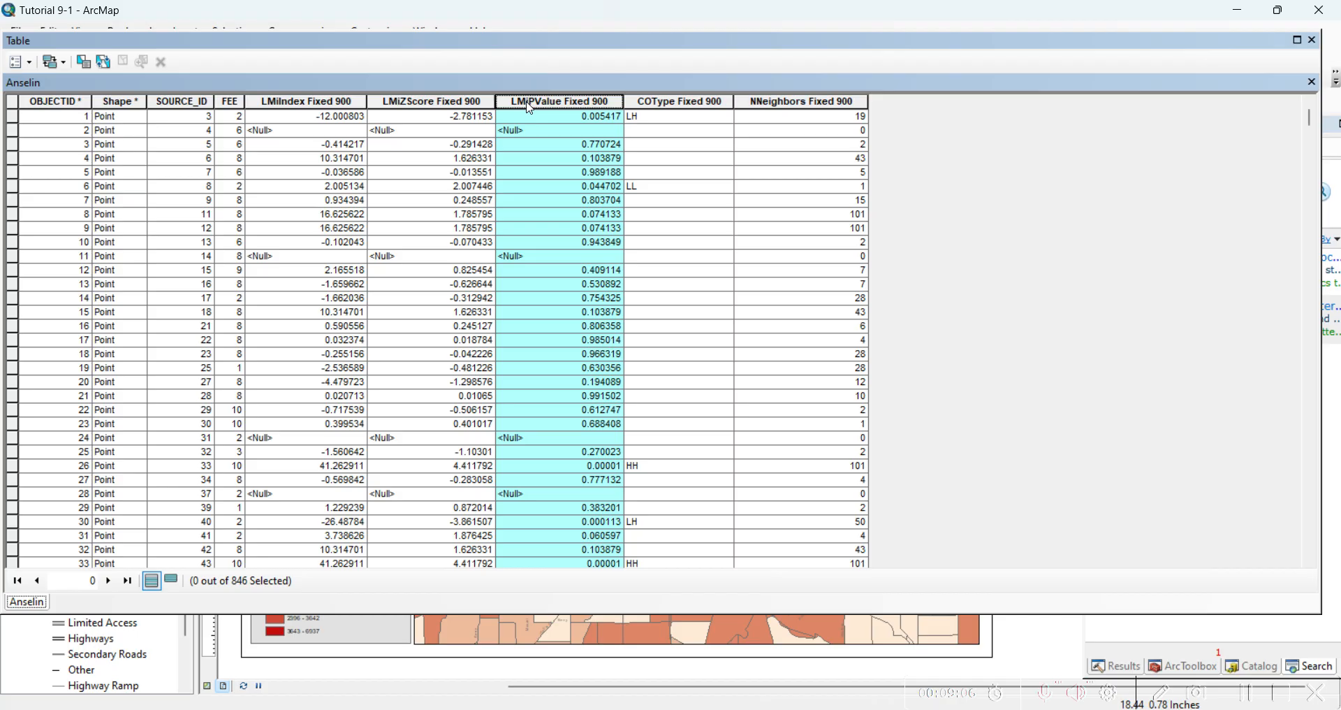
pyautogui.click(687, 103)
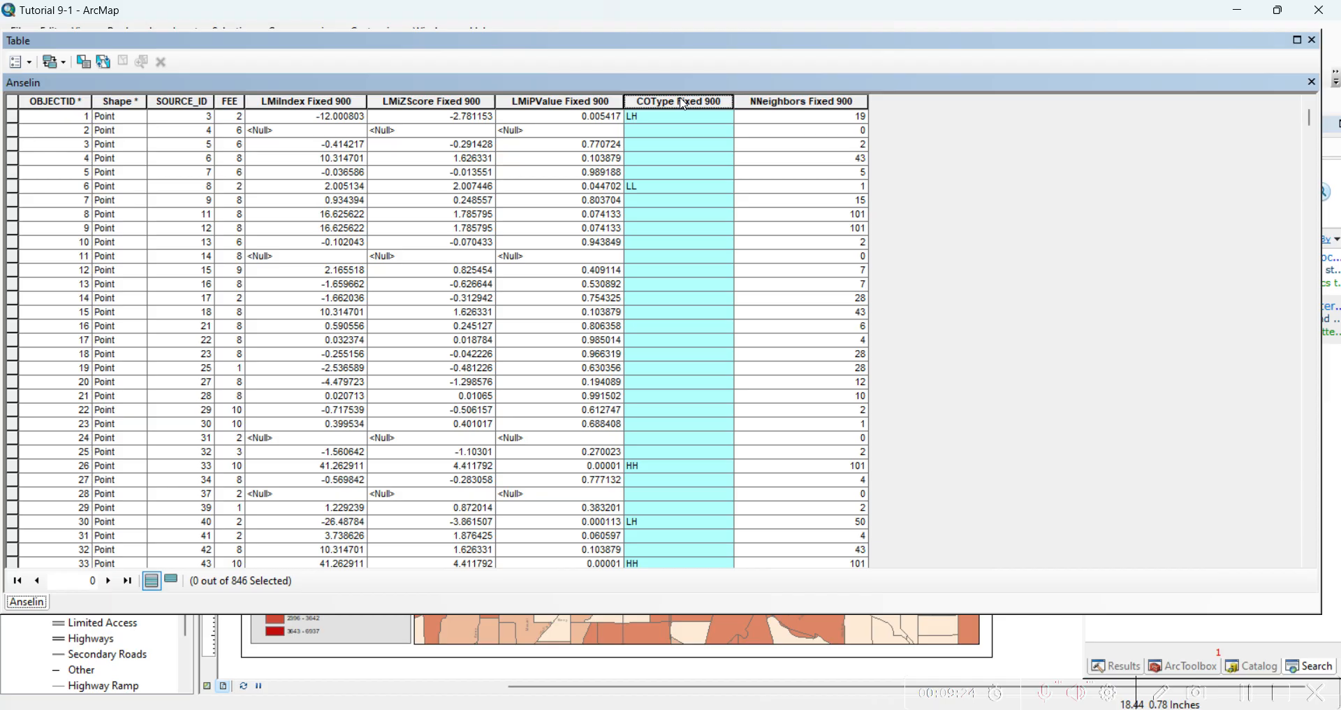
# Examine example records with the COType codes LH, LL, HH and HL in the Anselin attribute table.
pyautogui.click(639, 120)
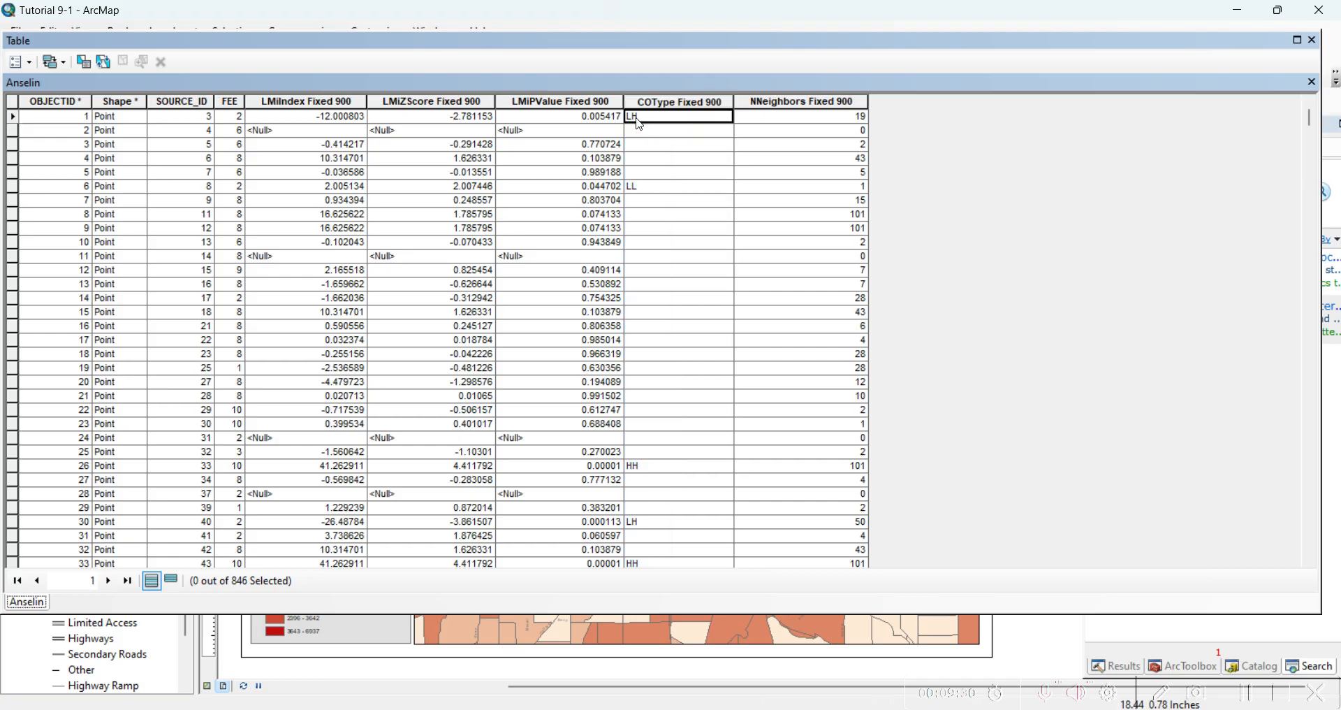
pyautogui.click(640, 187)
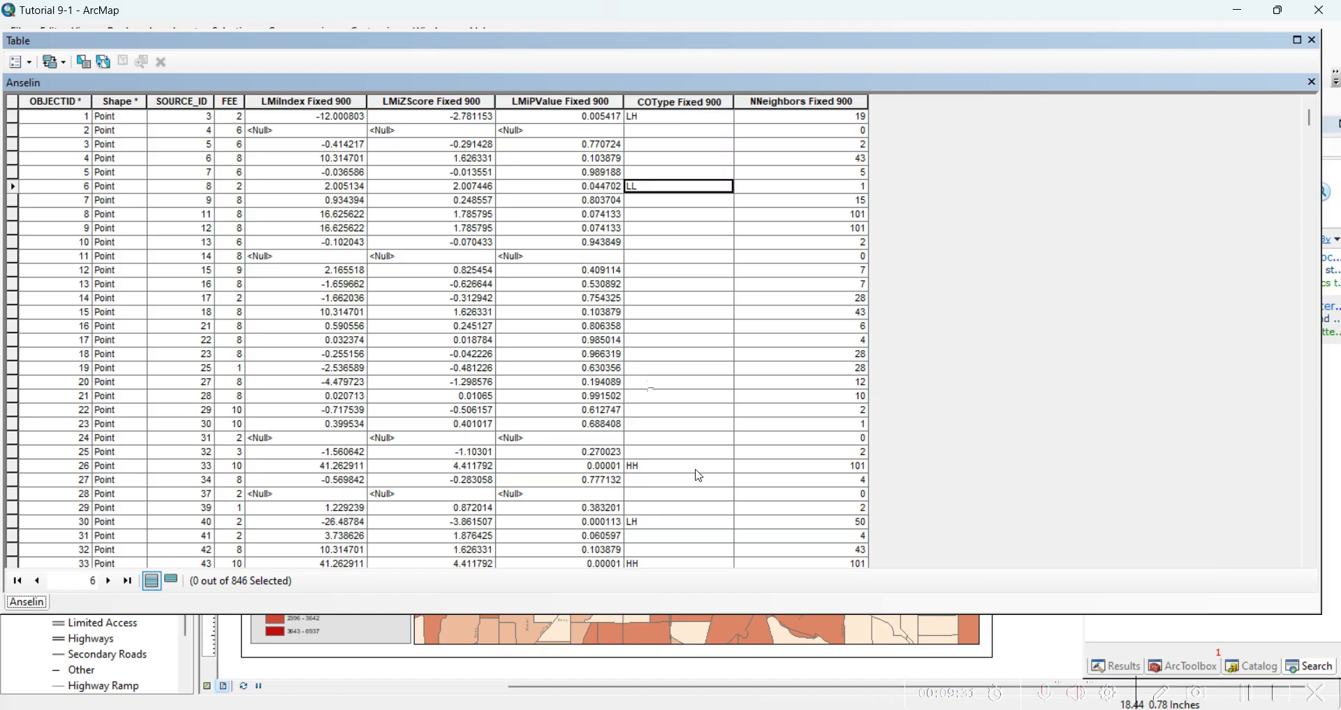
pyautogui.scroll(-3, 700, 476)
pyautogui.click(649, 341)
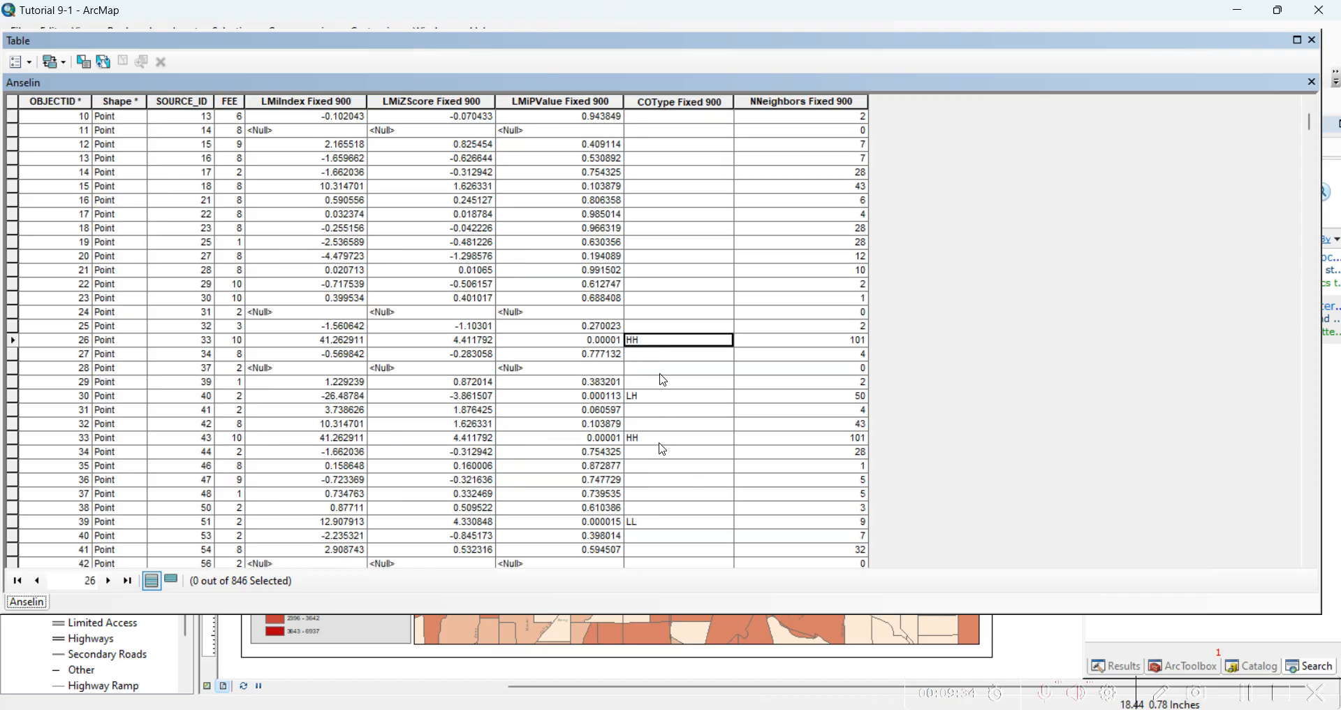
pyautogui.scroll(-13, 663, 380)
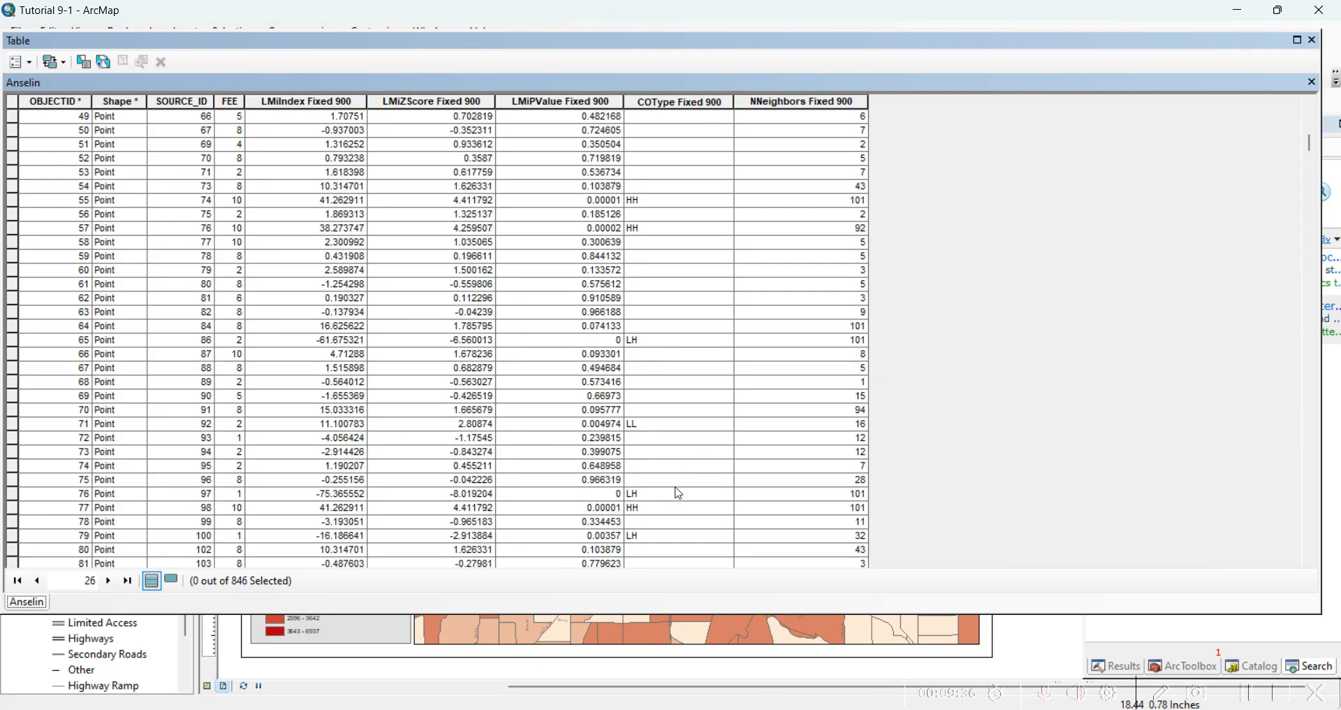
pyautogui.scroll(-13, 678, 497)
pyautogui.scroll(-4, 682, 506)
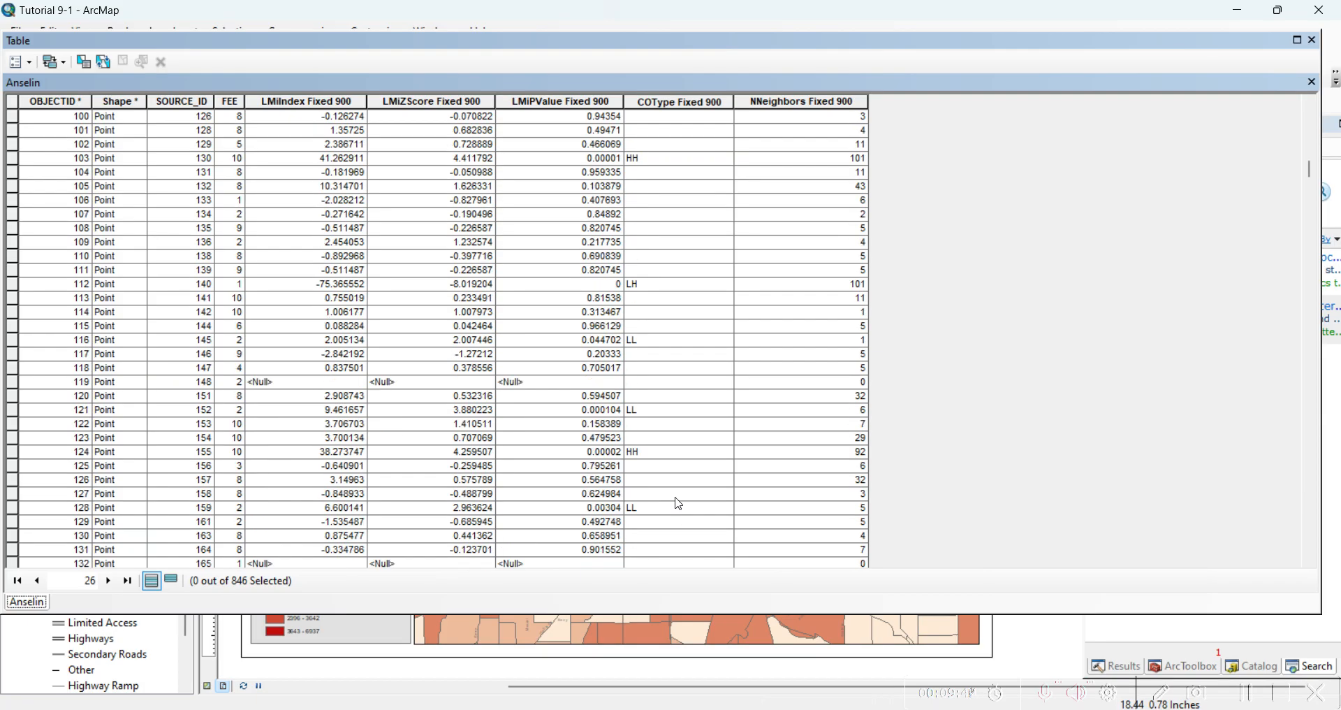
pyautogui.scroll(-9, 708, 454)
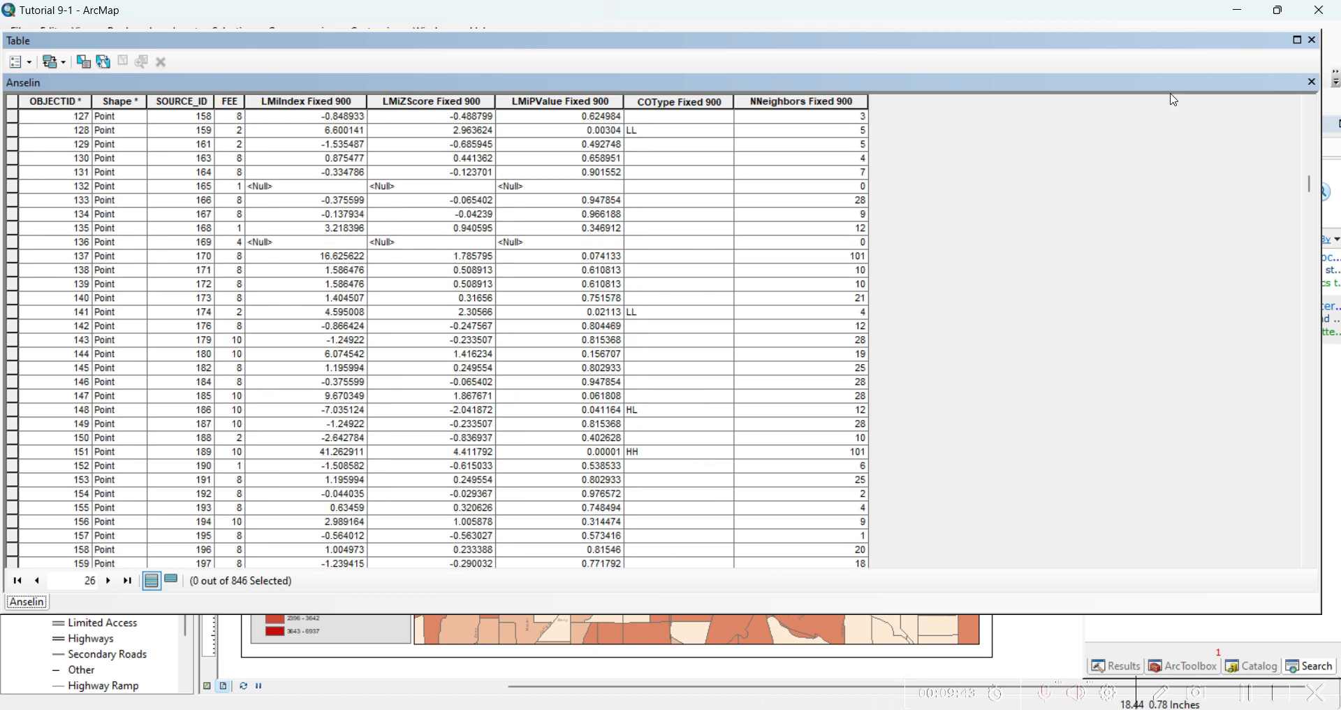
pyautogui.click(637, 412)
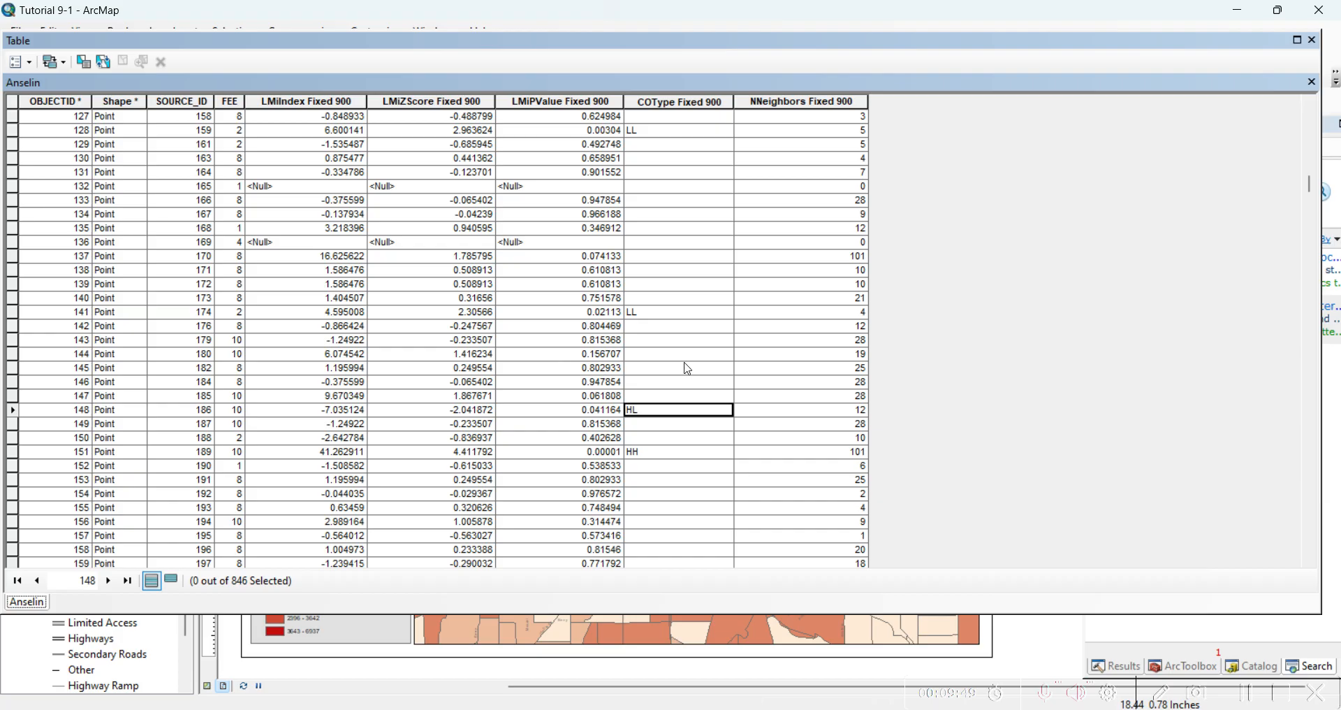
# Inspect the LMiIndex column against the z-scores and p-values, and close the attribute table.
pyautogui.click(310, 106)
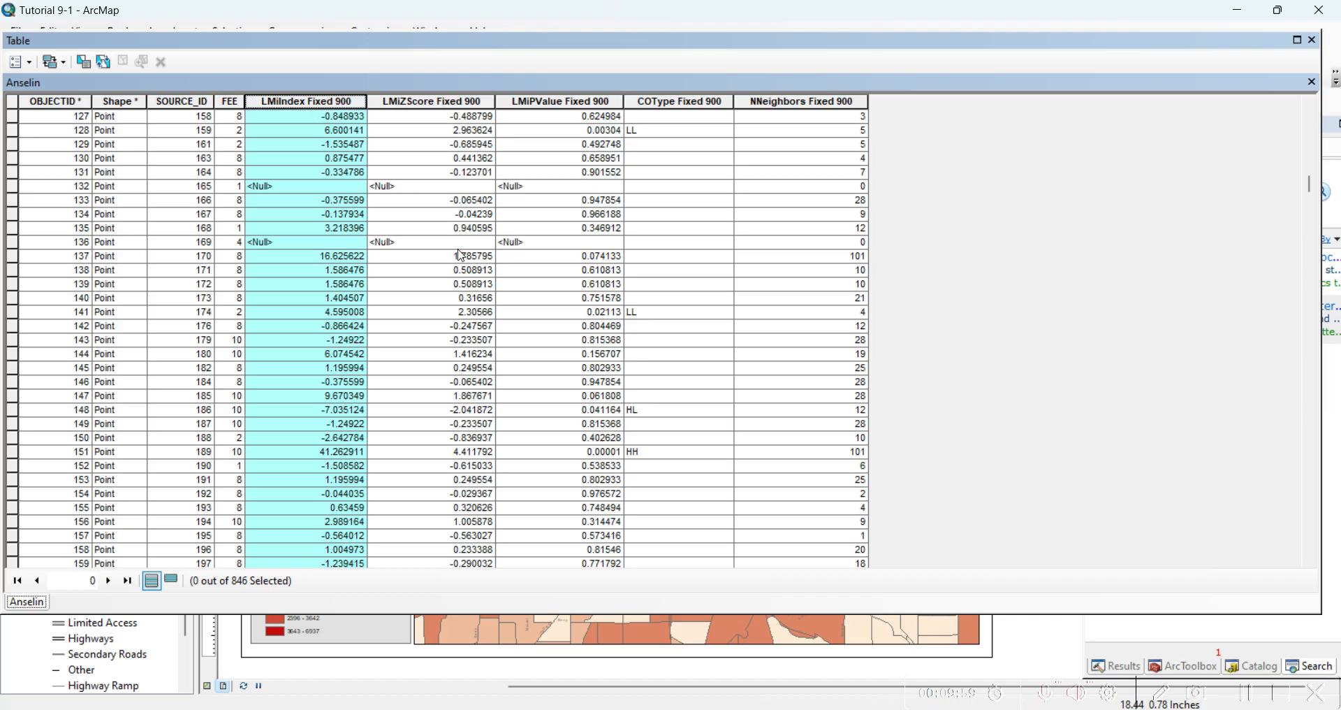
pyautogui.scroll(-3, 342, 292)
pyautogui.scroll(4, 342, 292)
pyautogui.scroll(20, 598, 273)
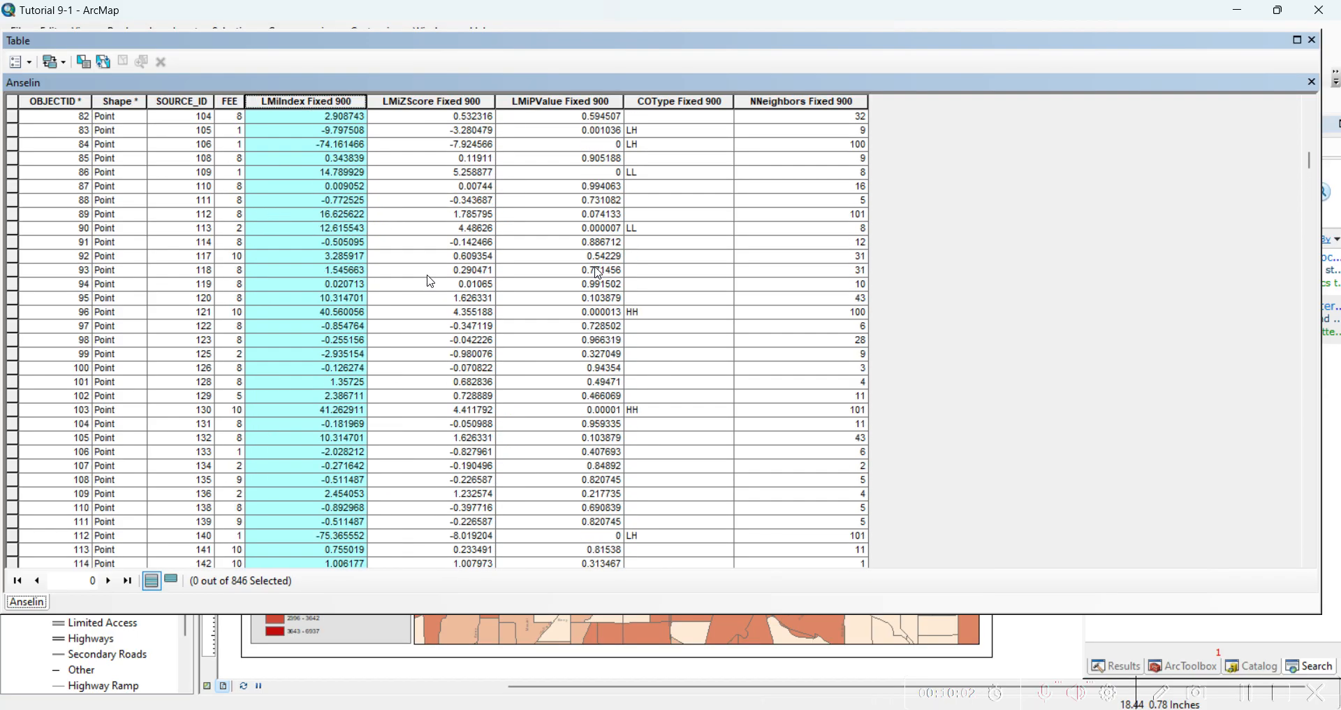
pyautogui.scroll(10, 599, 273)
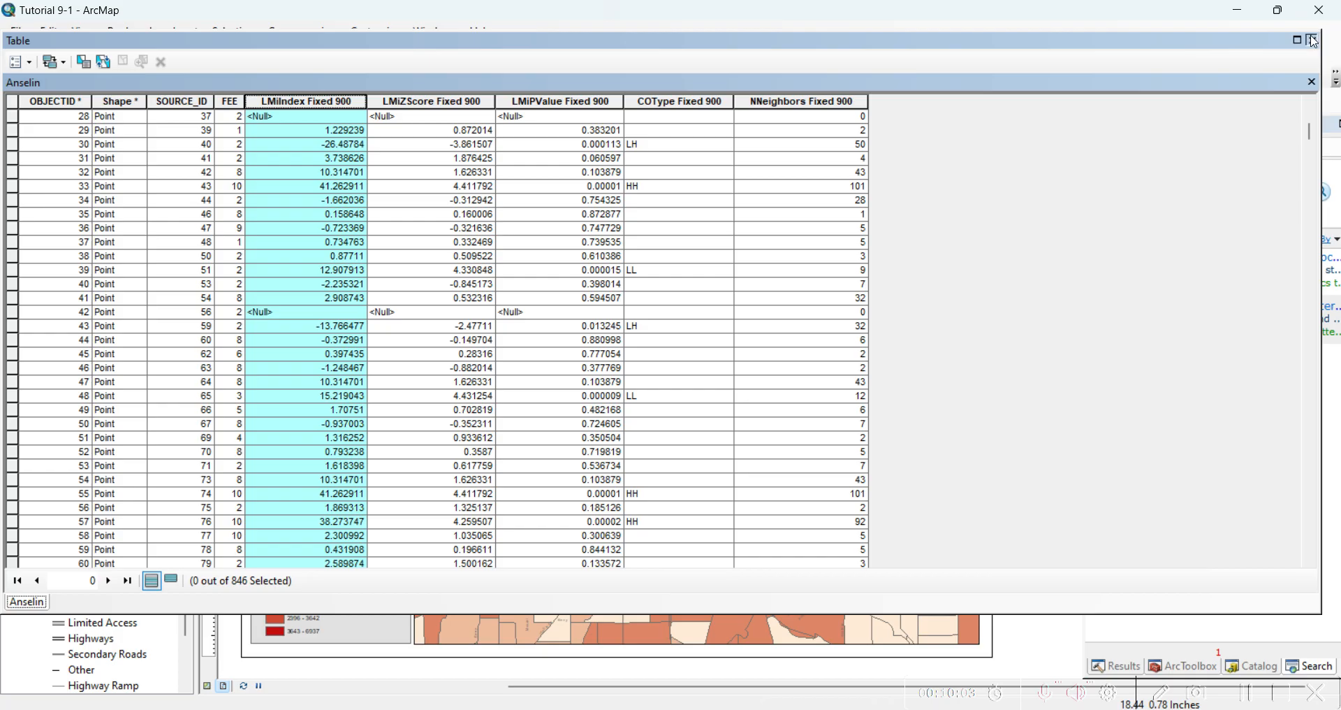
pyautogui.click(1312, 40)
# Open the Anselin layer's symbology properties and look through the multi-field category and graduated symbol options.
pyautogui.rightClick(90, 203)
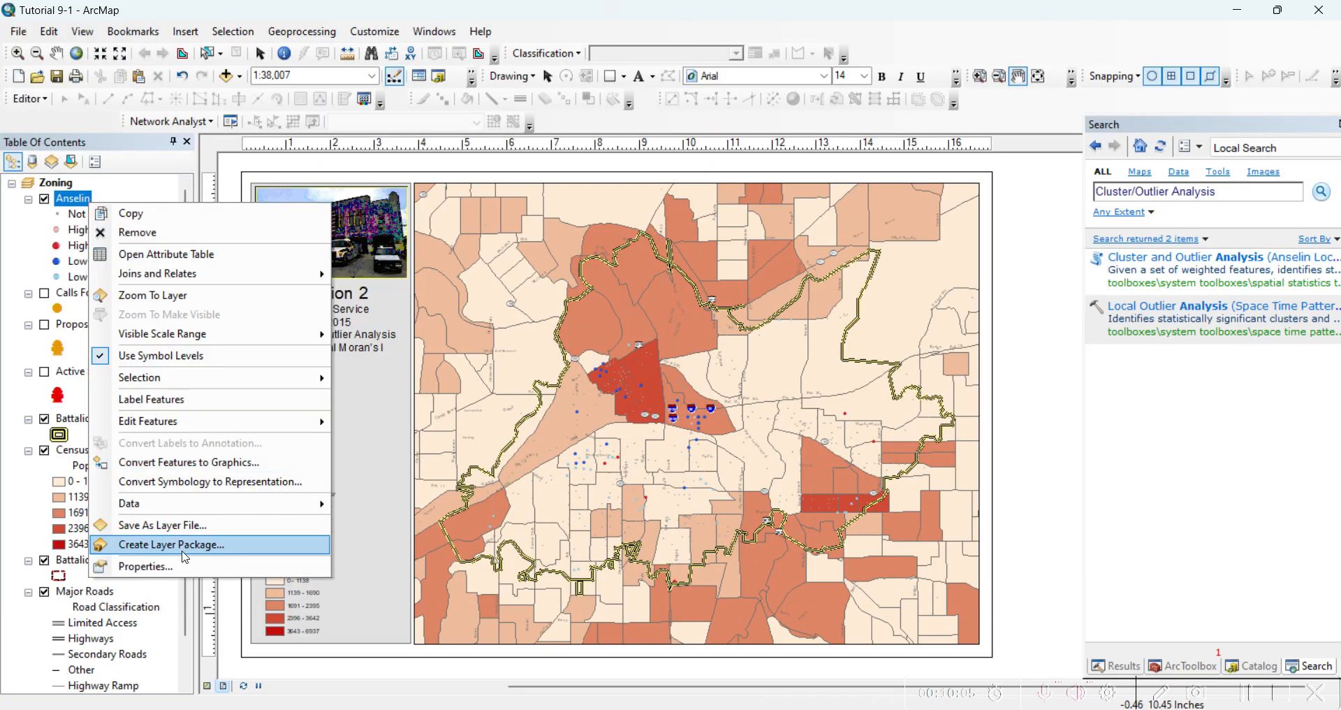
pyautogui.click(274, 541)
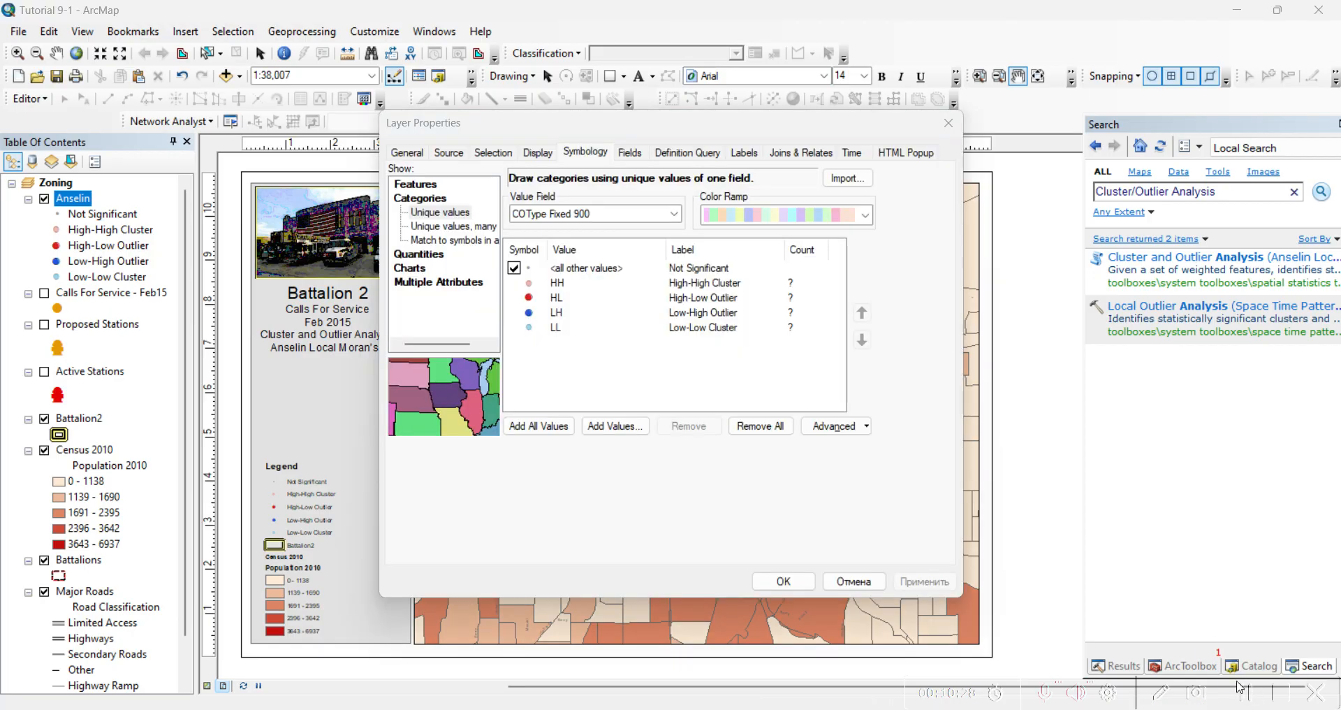
pyautogui.click(453, 225)
pyautogui.click(425, 255)
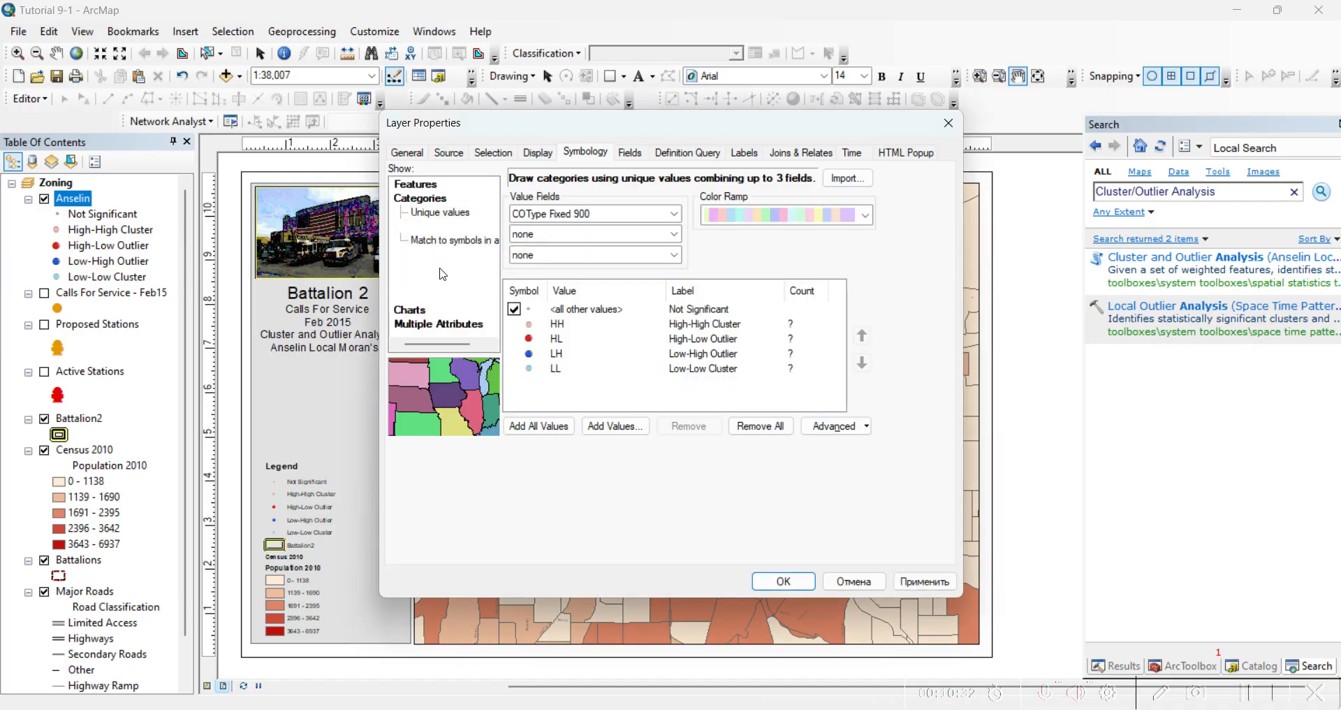
pyautogui.click(449, 240)
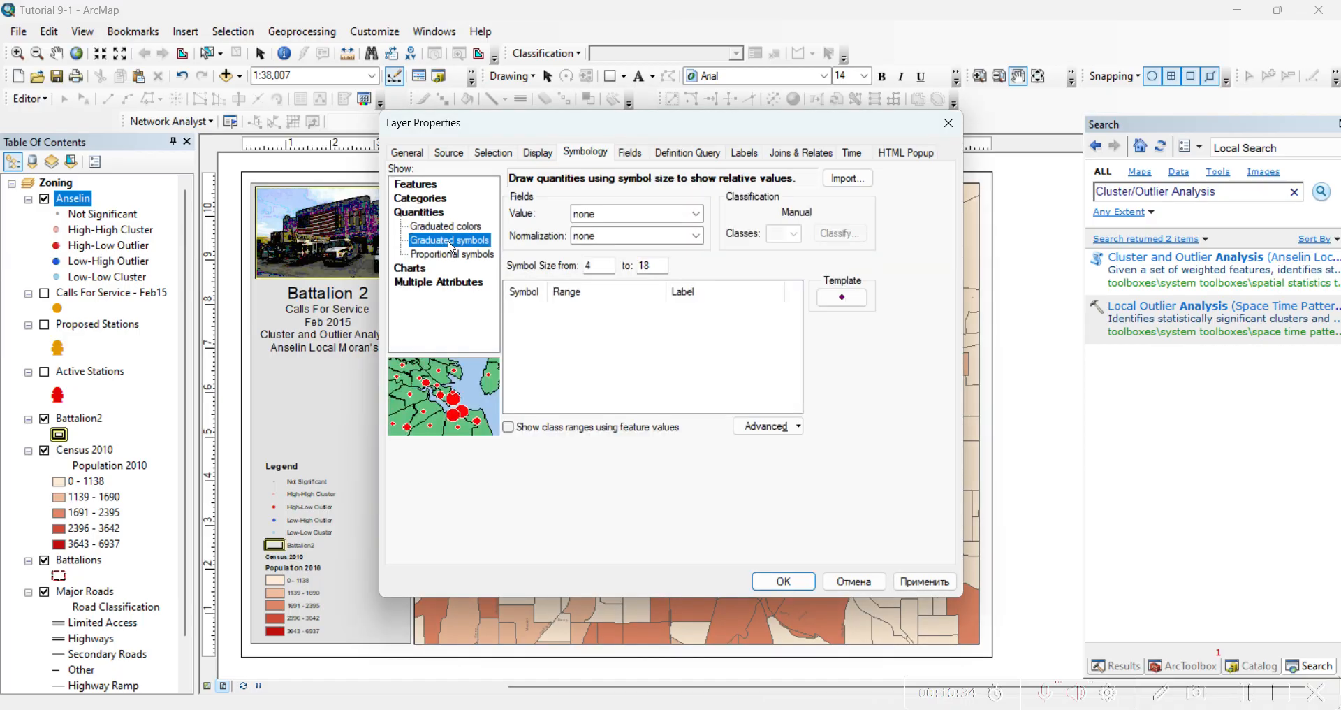
pyautogui.click(421, 198)
# Set the size of all the Anselin layer's COType symbols to 18 and apply the symbology.
pyautogui.moveTo(590, 351); pyautogui.dragTo(485, 268)
pyautogui.rightClick(528, 301)
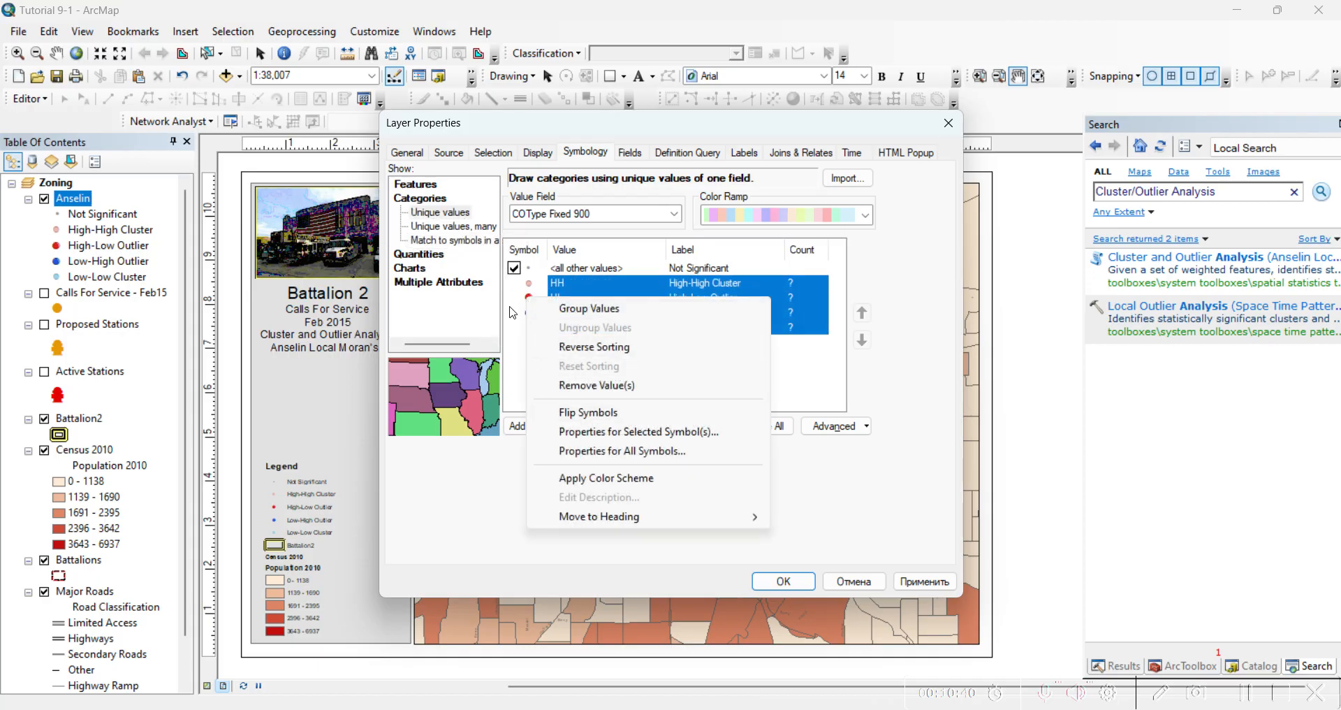
pyautogui.click(619, 453)
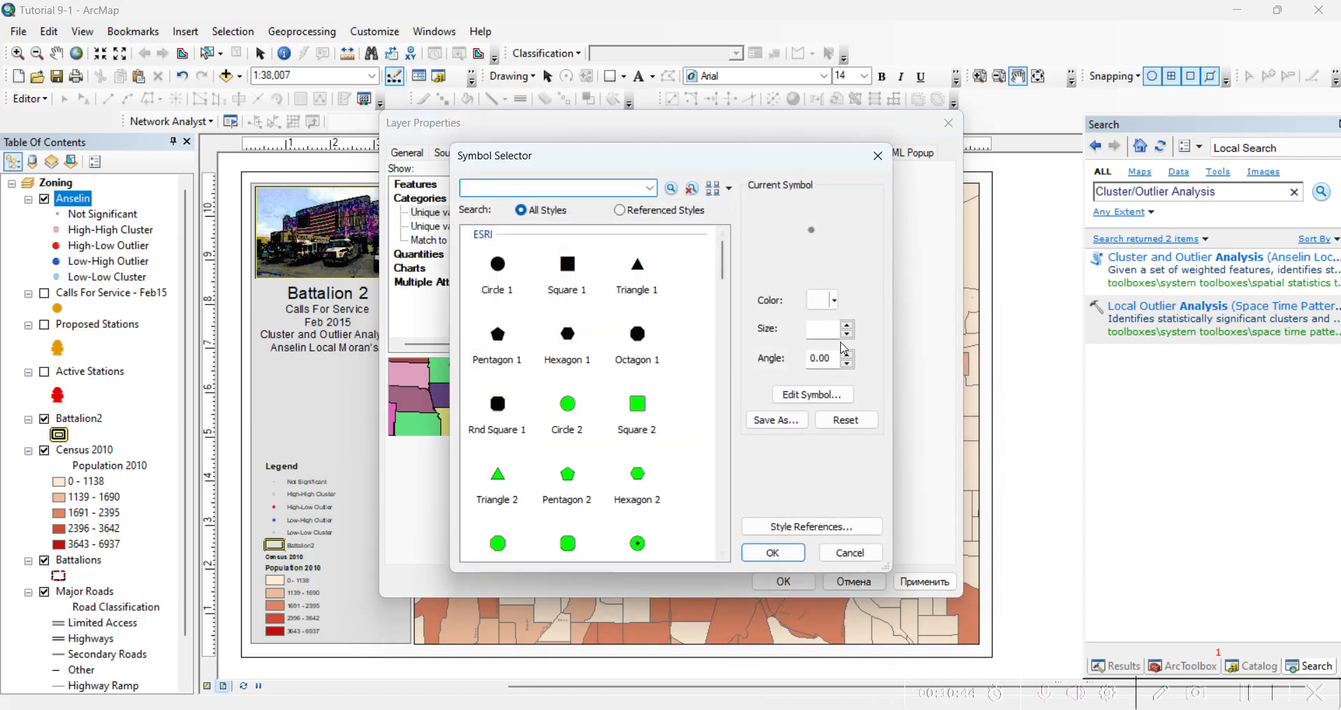
pyautogui.click(850, 324)
pyautogui.click(851, 323)
pyautogui.click(851, 323)
pyautogui.click(851, 323)
pyautogui.click(851, 323)
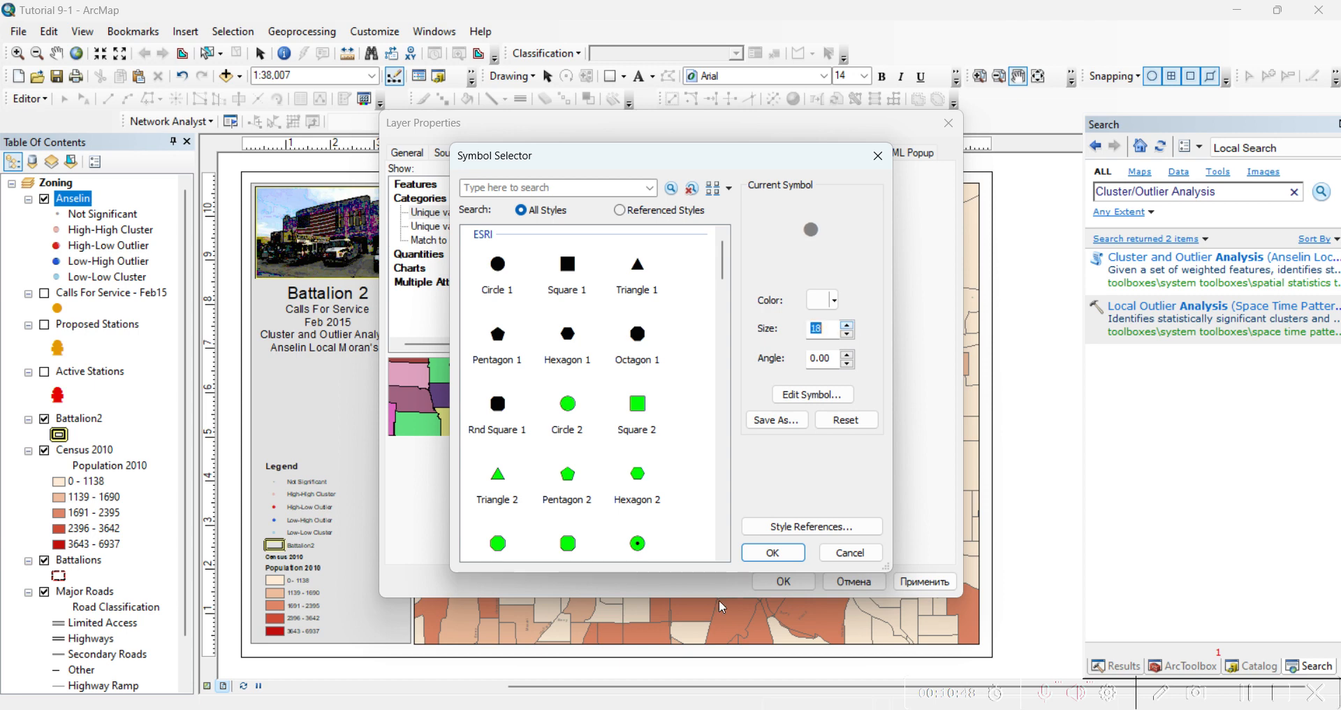
pyautogui.click(772, 553)
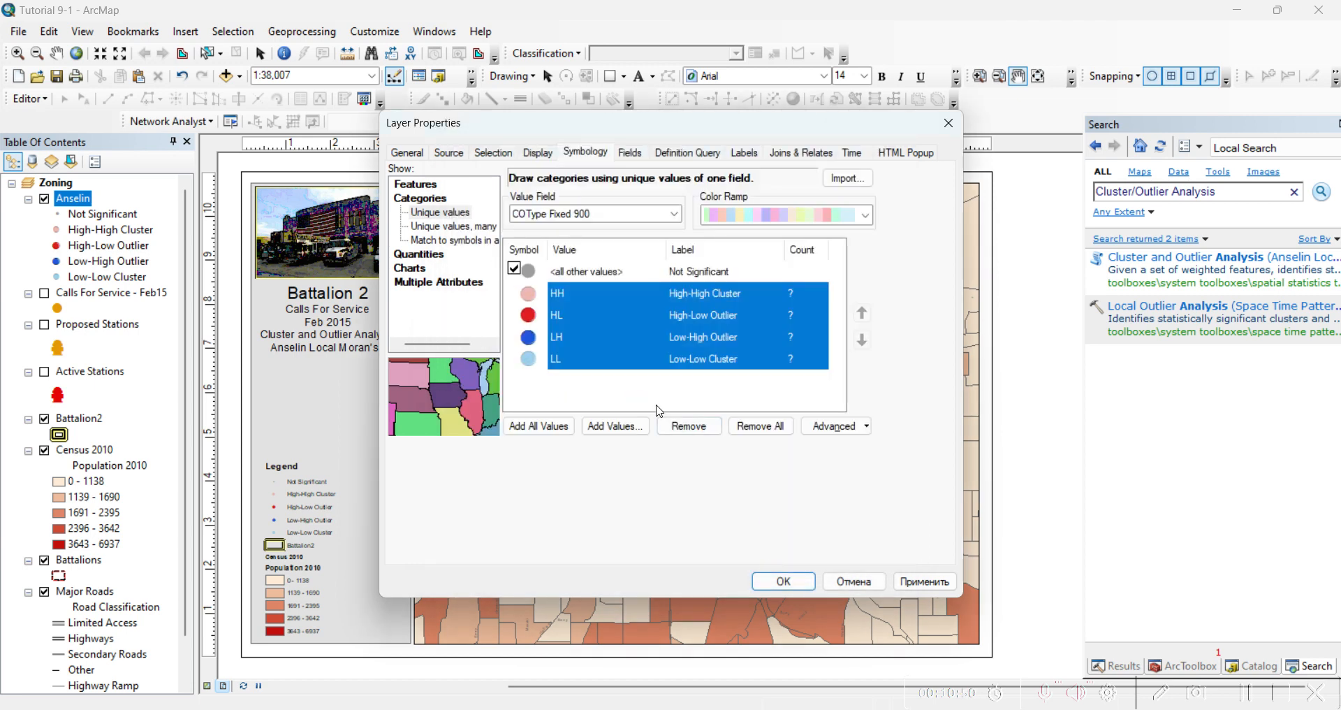
pyautogui.click(782, 582)
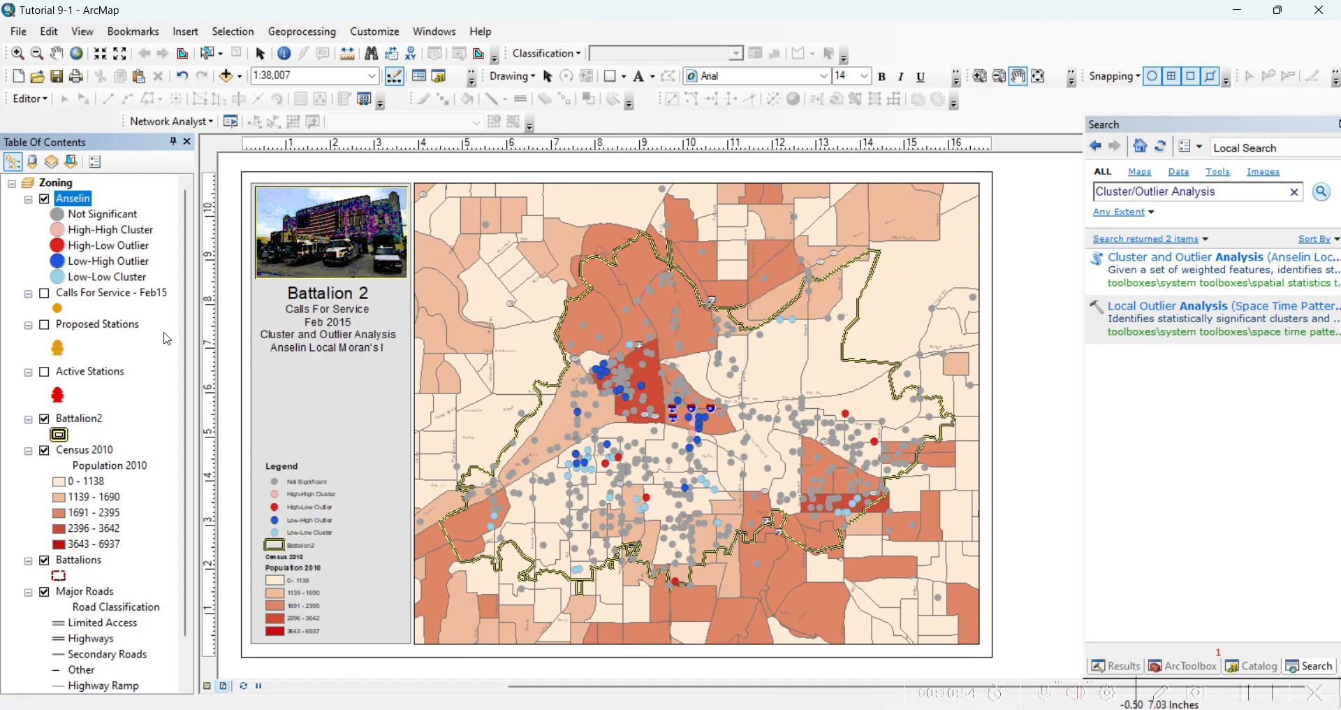
# Examine up close where the High-High Cluster and High-Low Outlier points lie on the map.
pyautogui.click(132, 233)
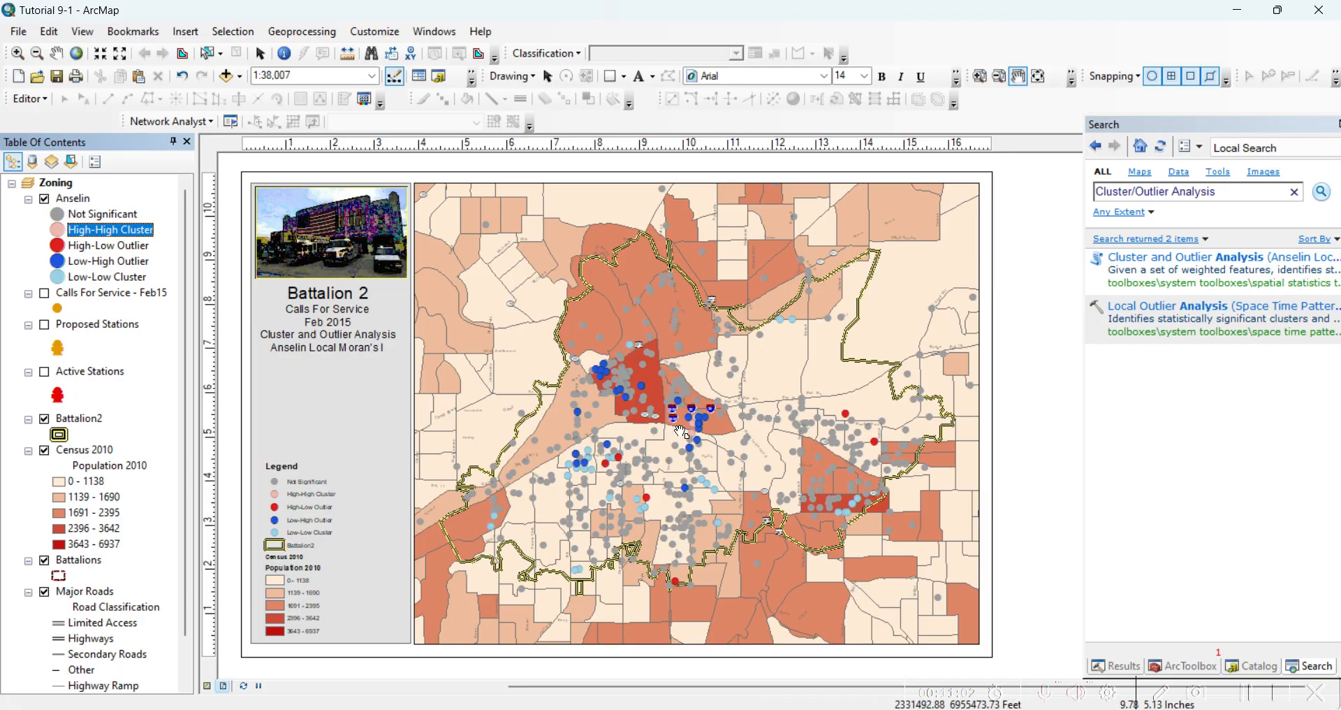
pyautogui.scroll(1, 716, 436)
pyautogui.scroll(1, 716, 437)
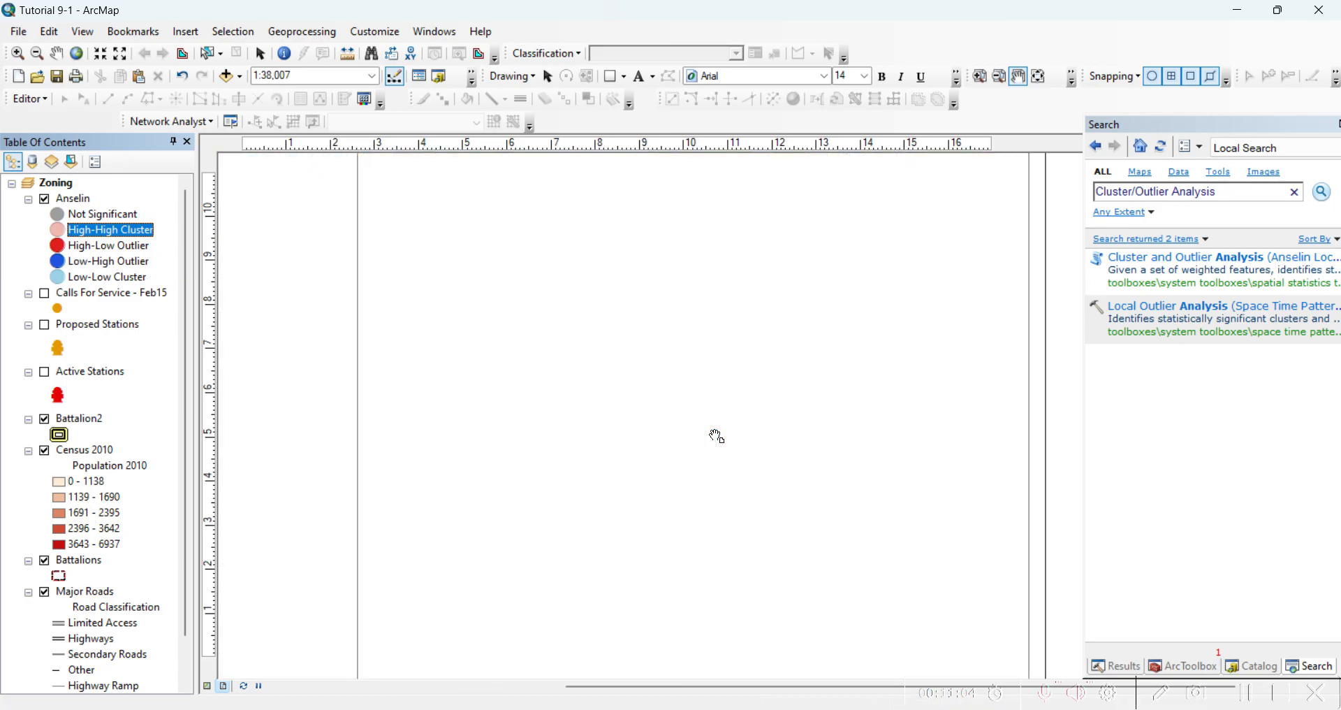
pyautogui.scroll(1, 705, 427)
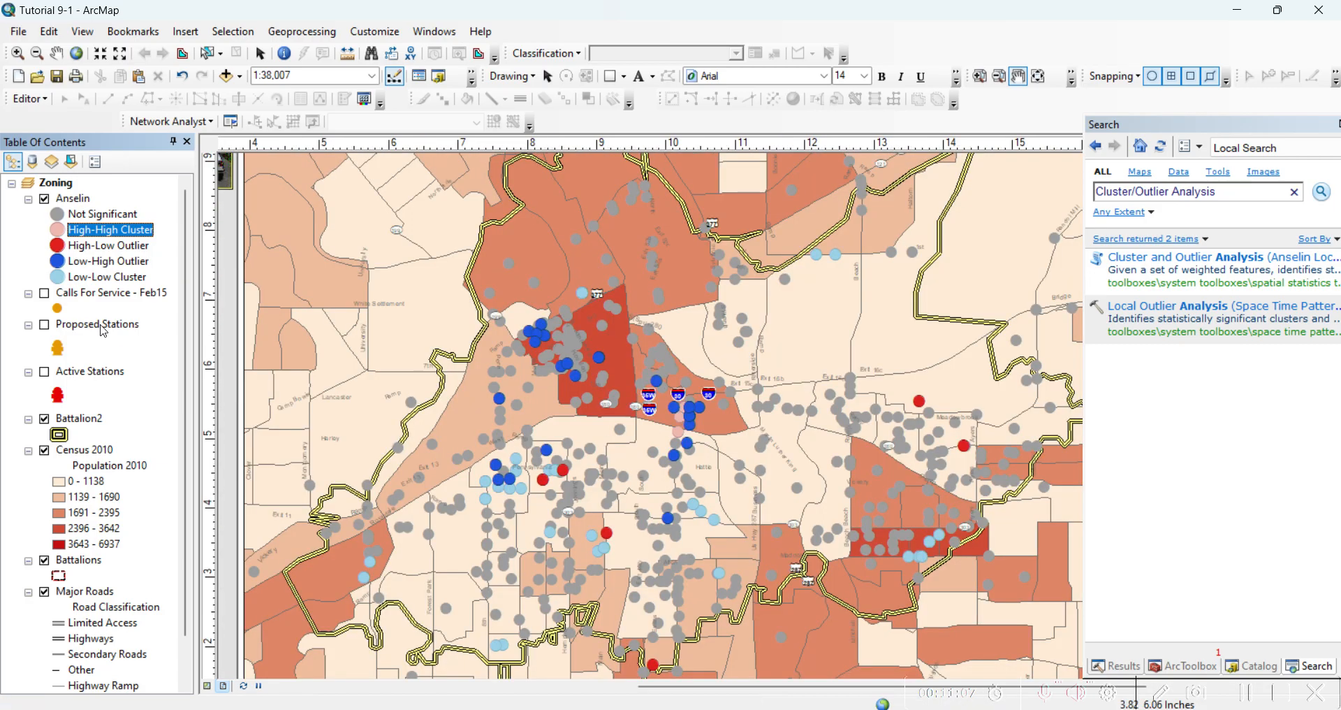
pyautogui.click(116, 247)
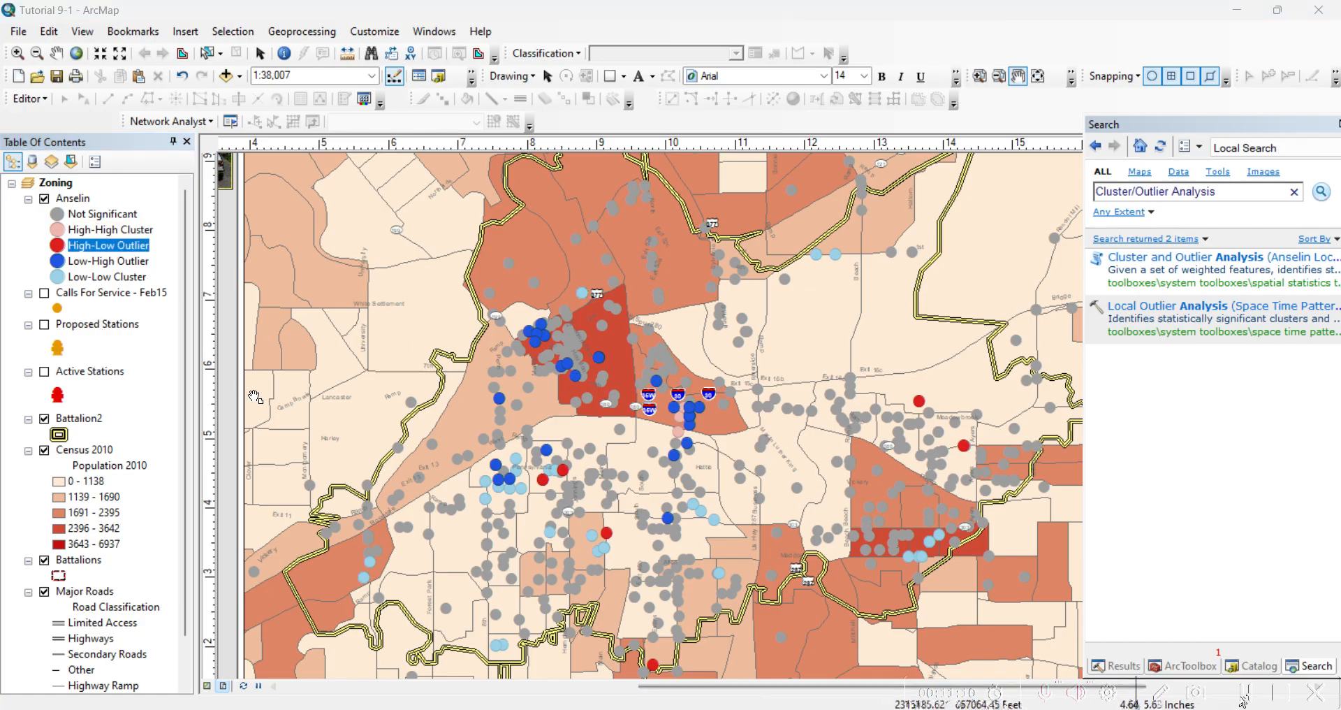
# Set the Anselin layer's display transparency to 40%.
pyautogui.rightClick(77, 200)
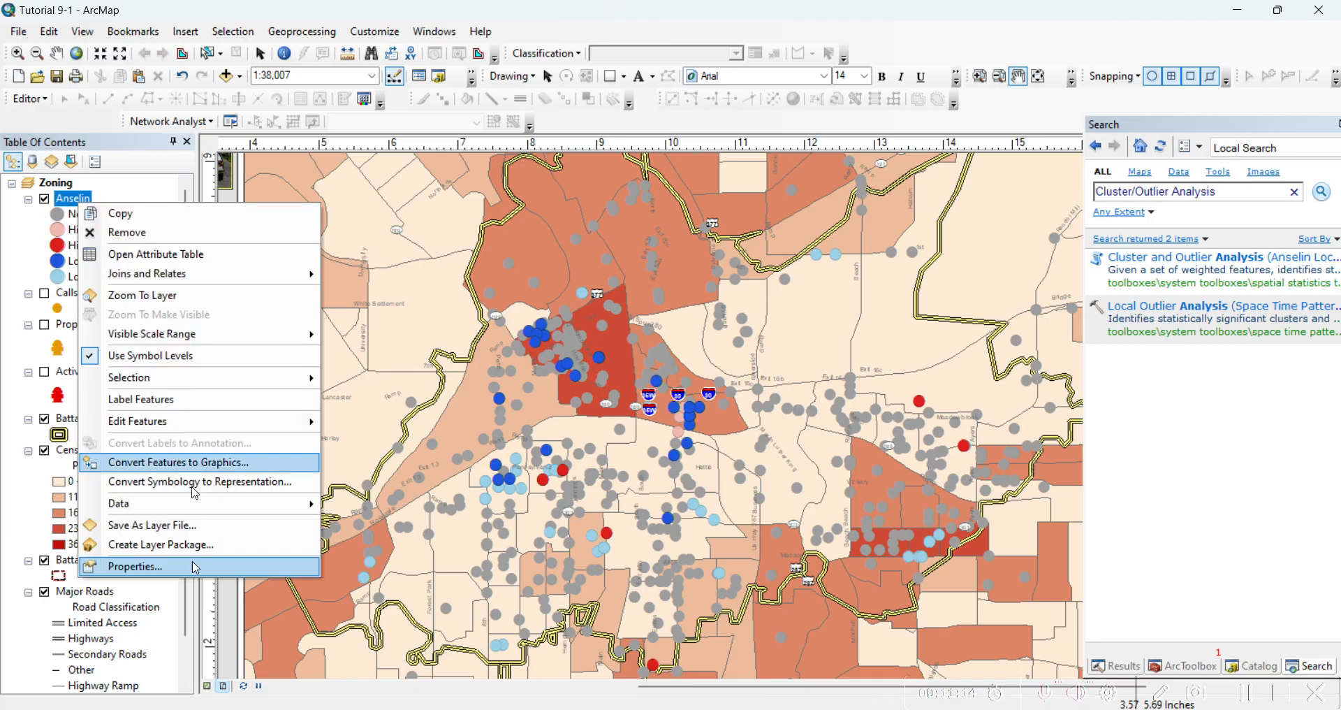
pyautogui.click(441, 556)
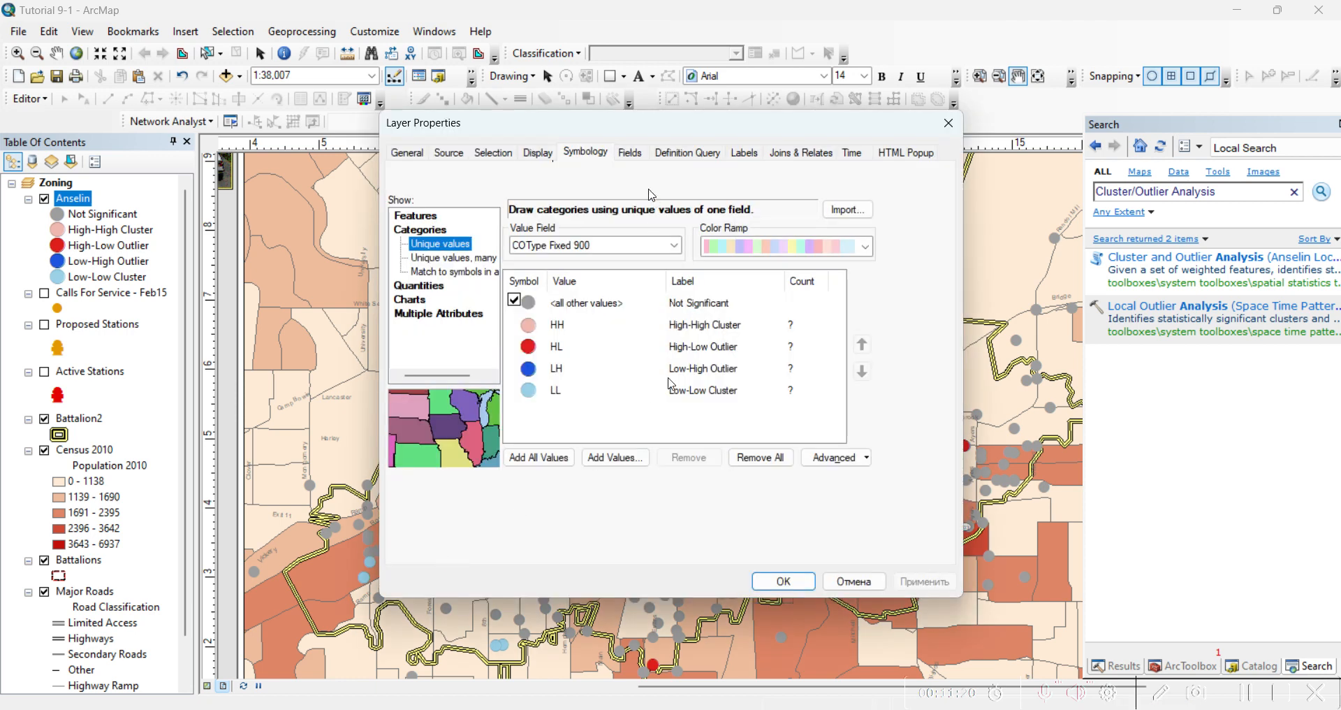
pyautogui.click(539, 153)
pyautogui.write('40')
pyautogui.click(780, 581)
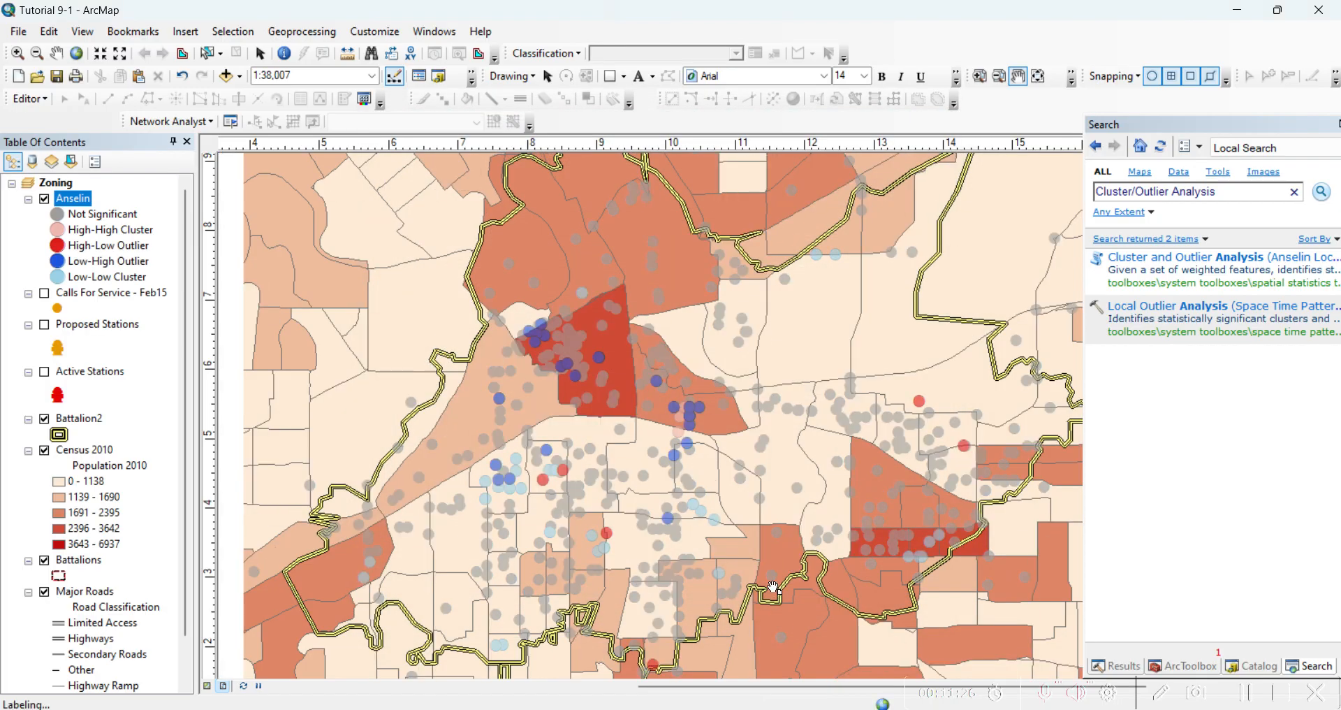
# Show the Calls For Service - Feb15 layer and compare it with the High-High Cluster and Not Significant classes.
pyautogui.click(44, 294)
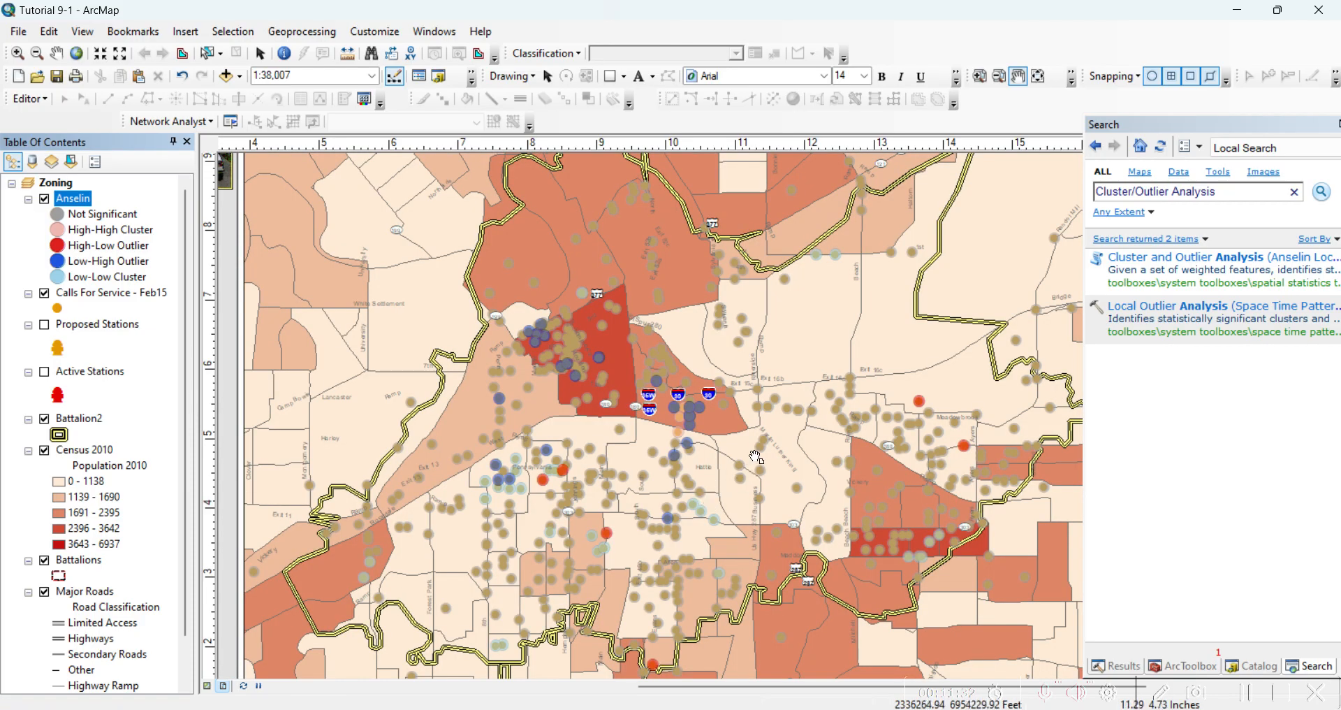
pyautogui.scroll(-2, 679, 518)
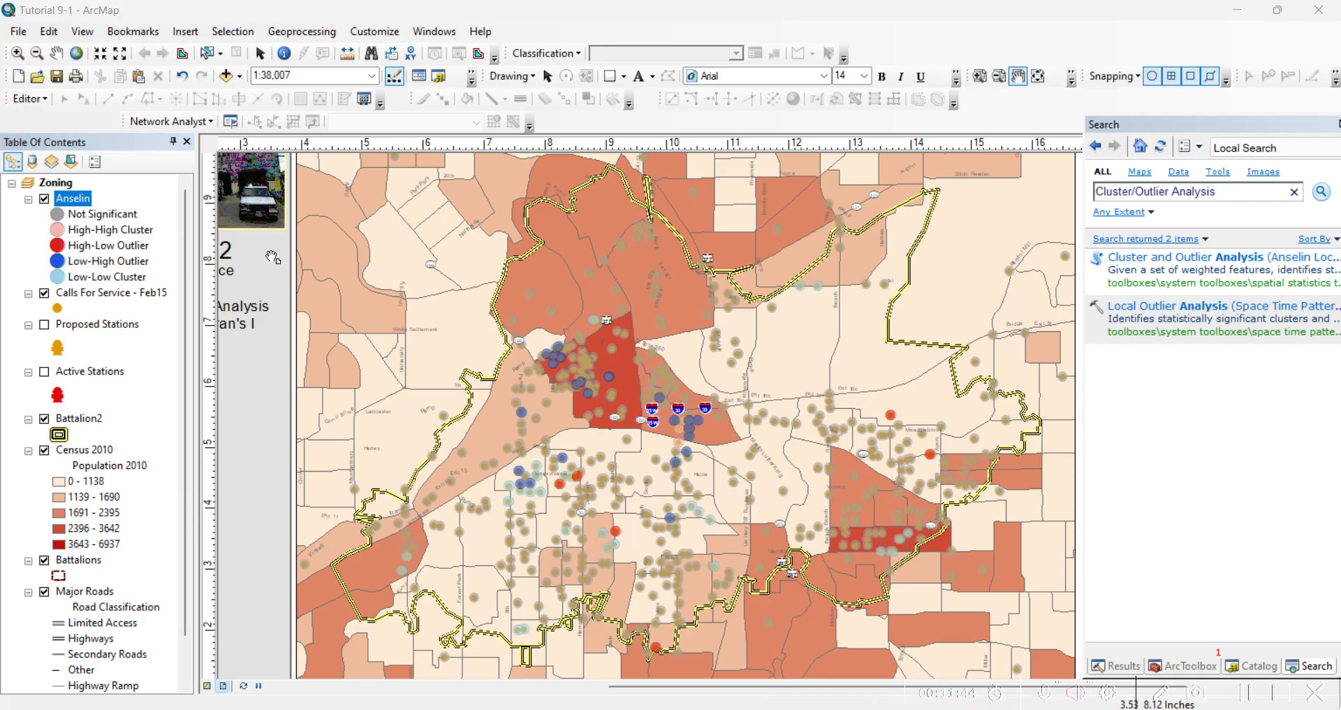
pyautogui.click(110, 230)
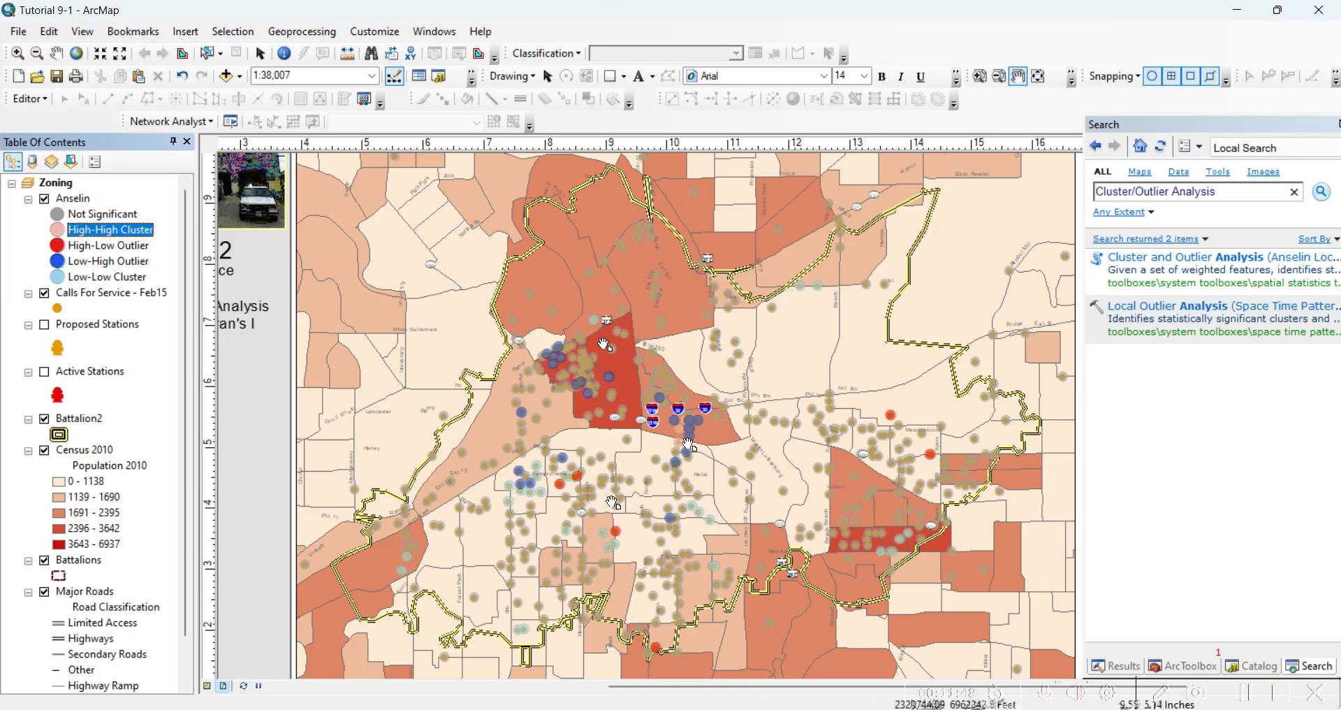
pyautogui.click(95, 218)
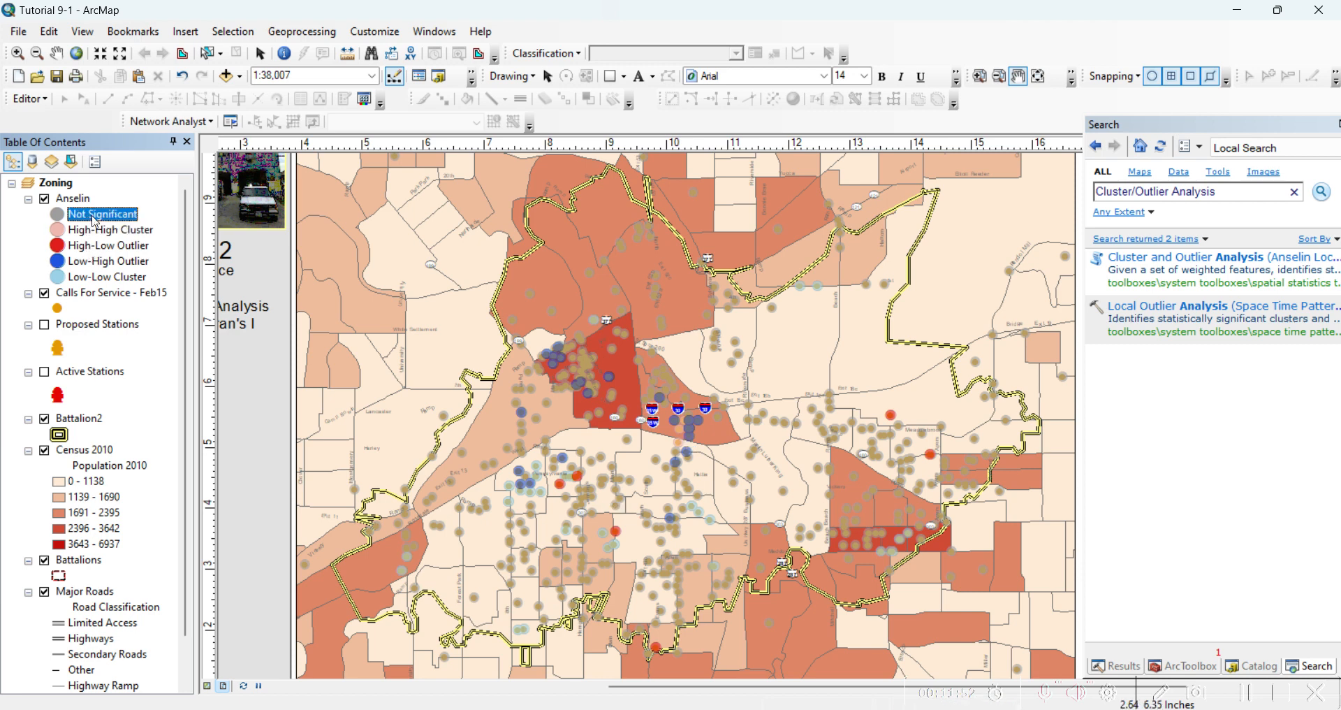
# Toggle the Calls For Service - Feb15 layer off and on to compare its points with the Anselin results across the layout.
pyautogui.click(45, 294)
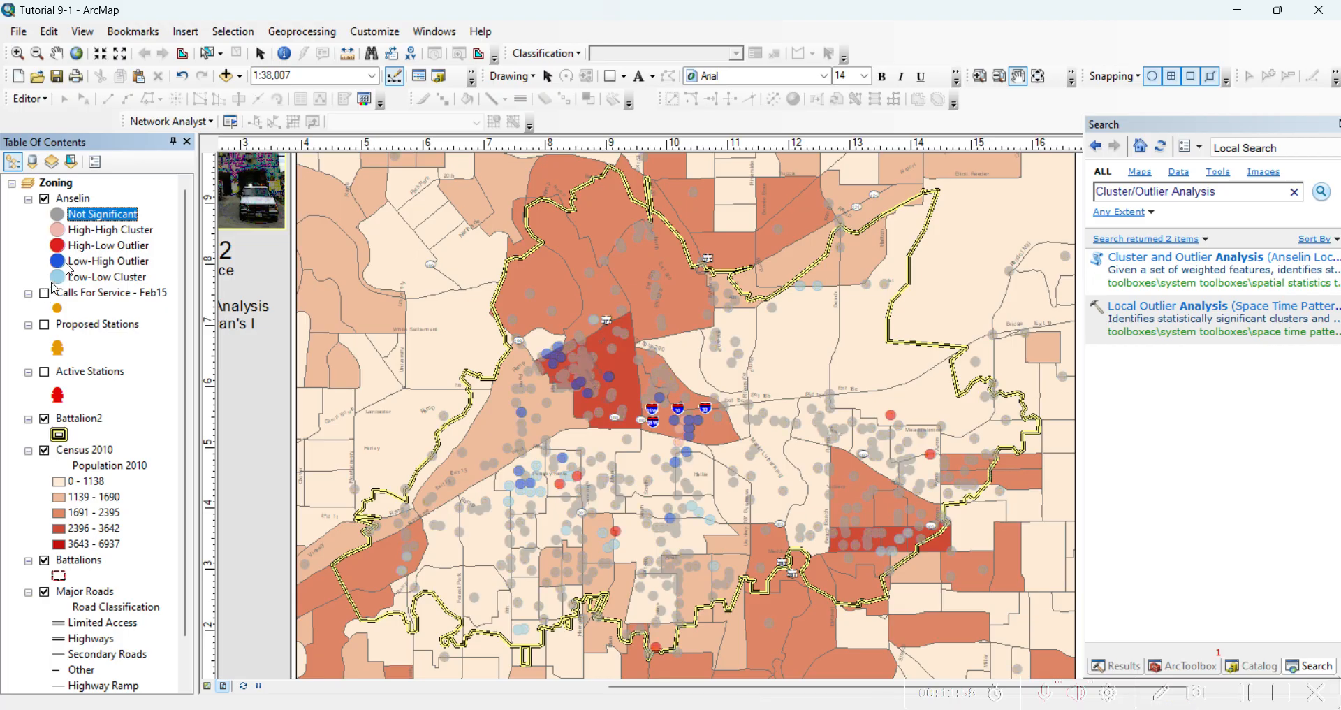
pyautogui.click(28, 293)
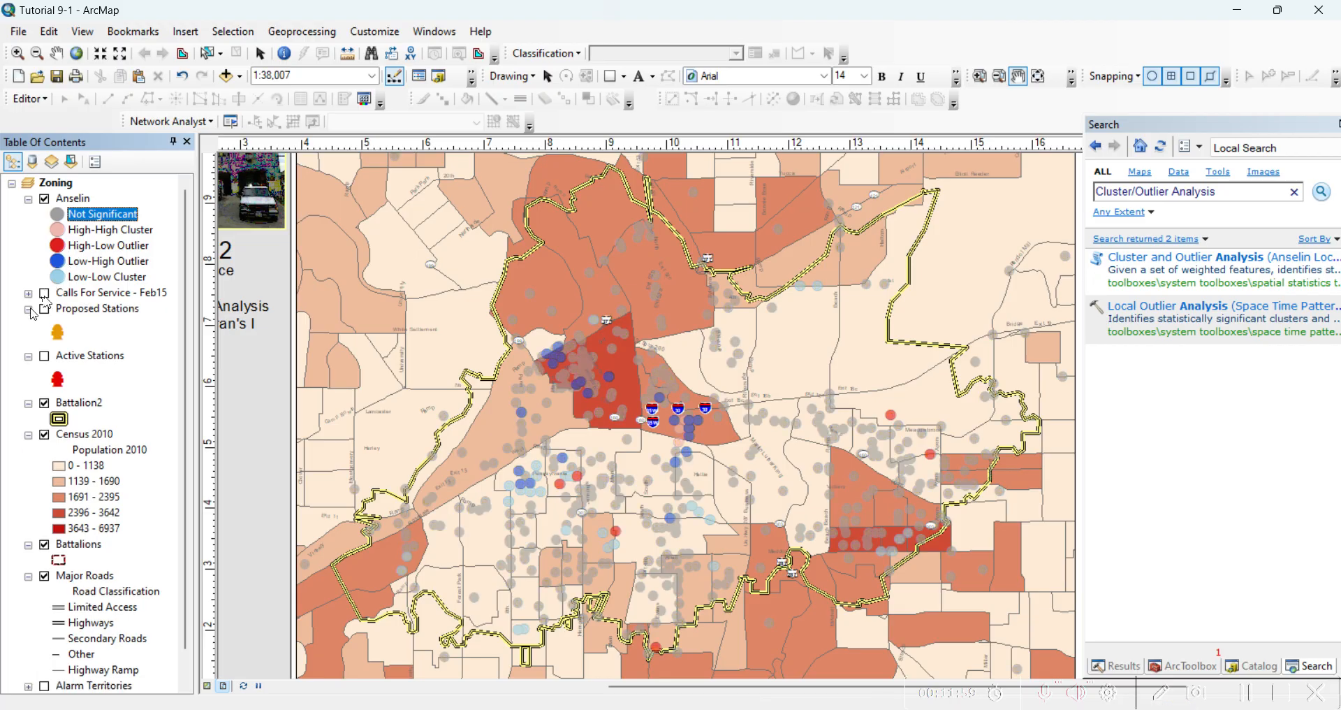
pyautogui.click(28, 293)
pyautogui.click(45, 292)
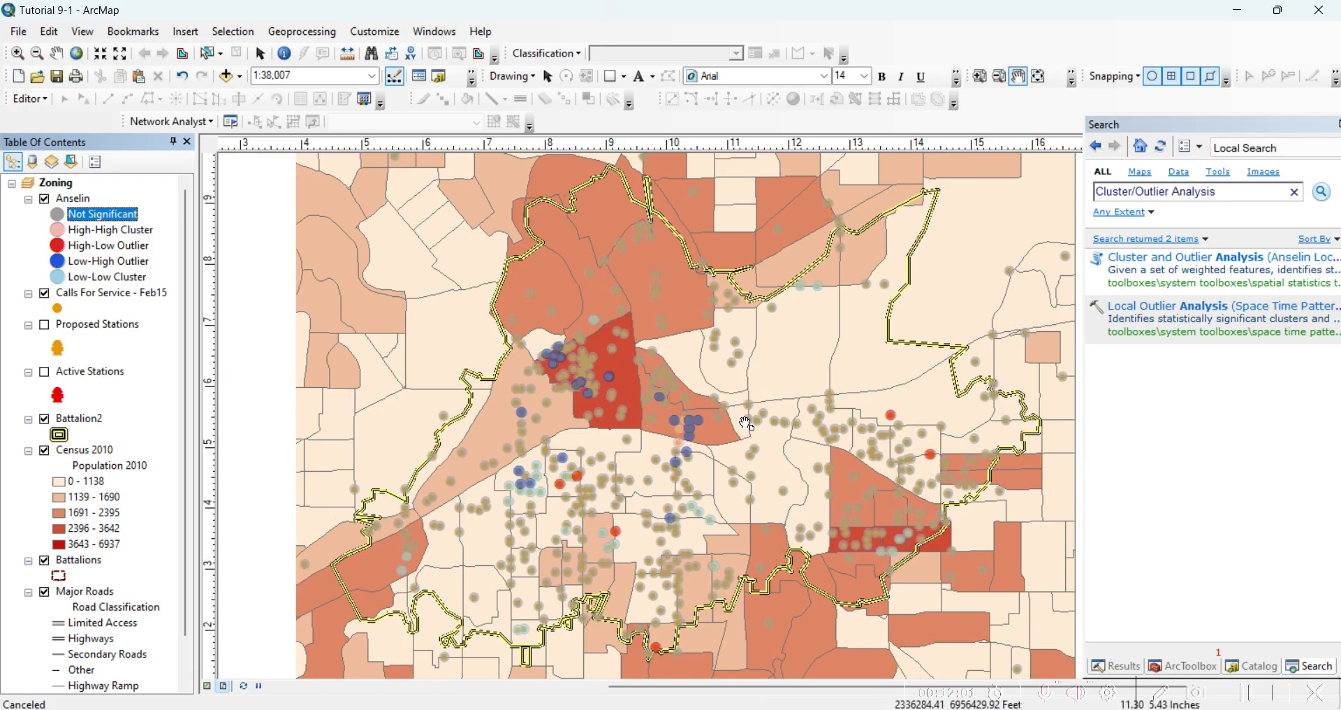
pyautogui.scroll(-2, 672, 412)
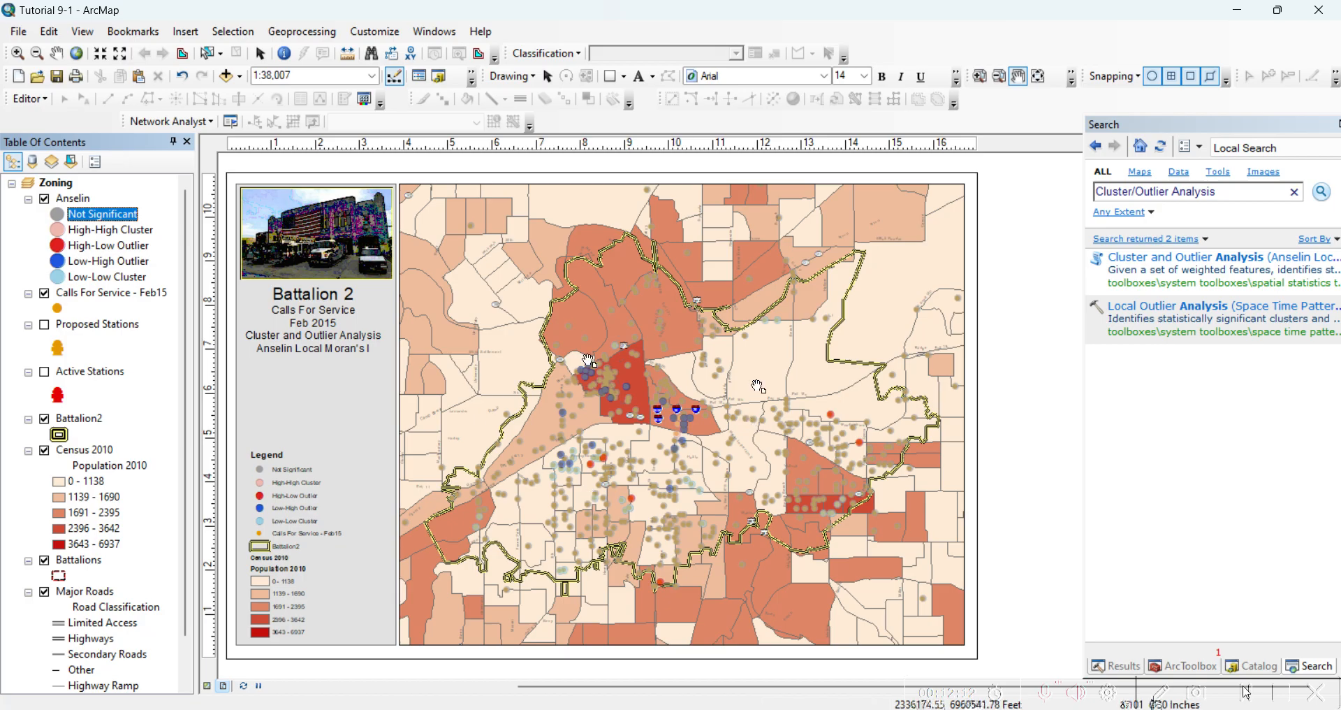
pyautogui.scroll(-1, 758, 386)
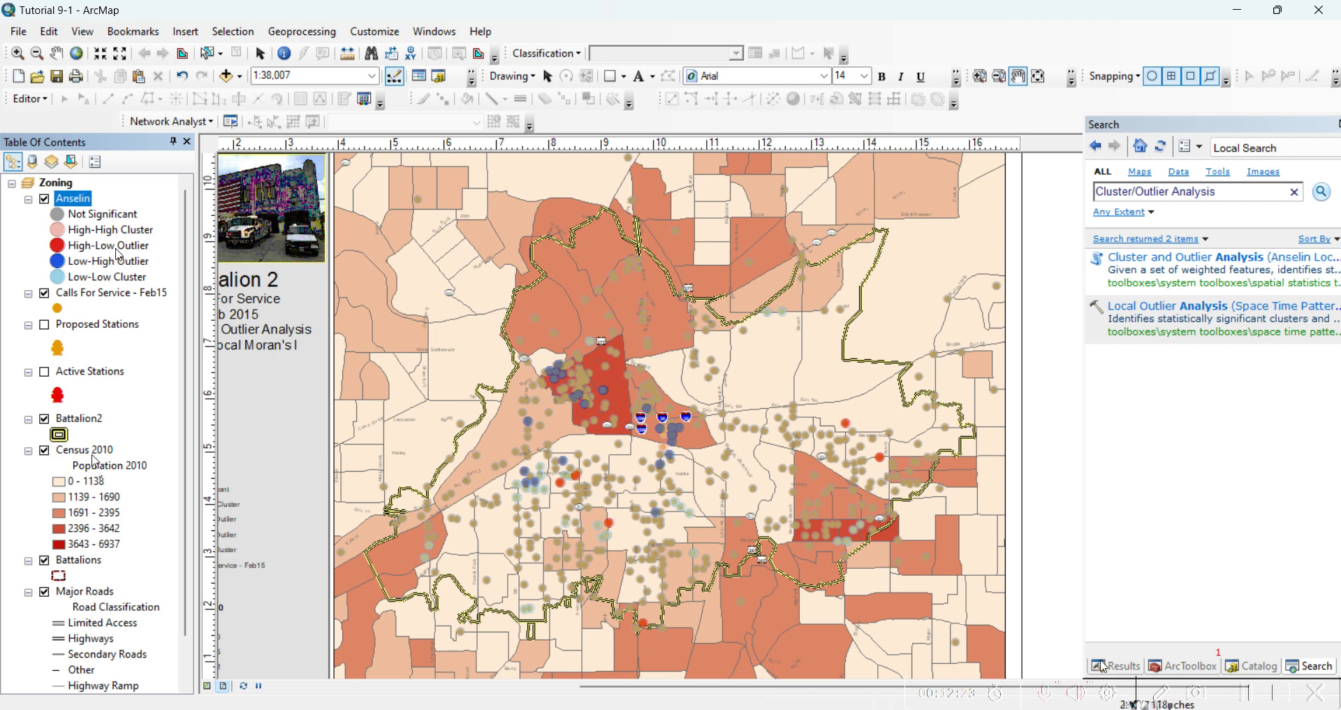
pyautogui.click(1248, 697)
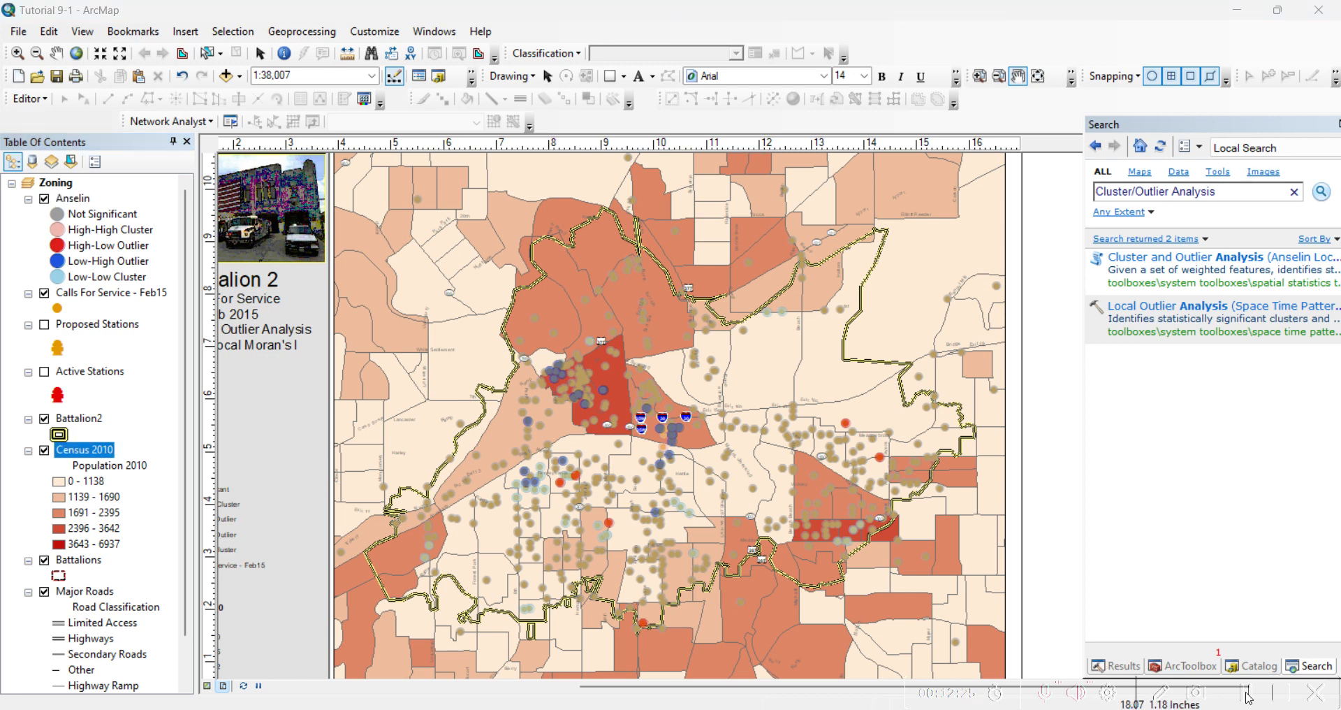